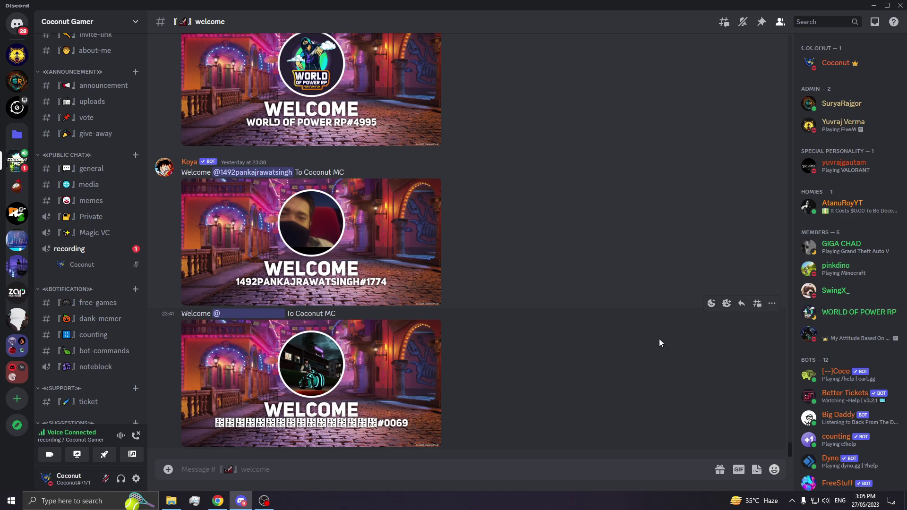
# - Switch to Chrome, download FiveM Windows server build 6465 and open the downloaded server.7z archive
pyautogui.click(225, 506)
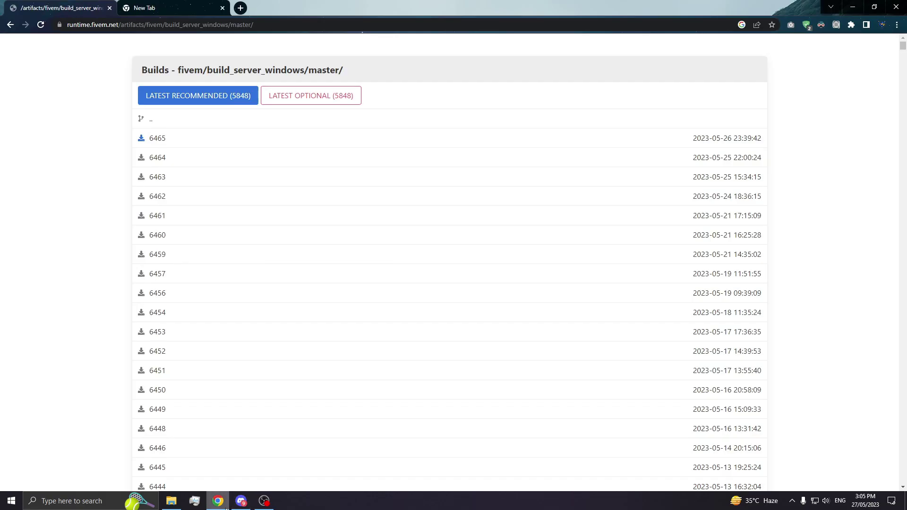
pyautogui.click(156, 148)
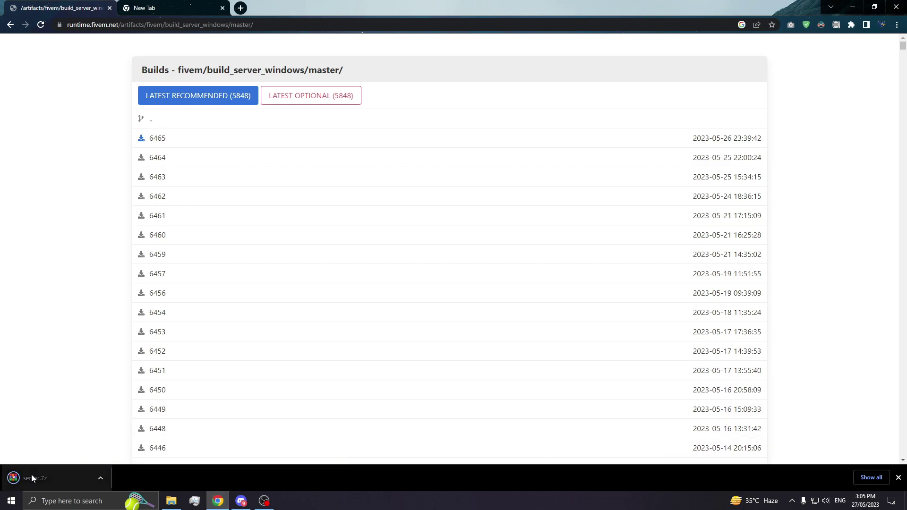
pyautogui.click(58, 471)
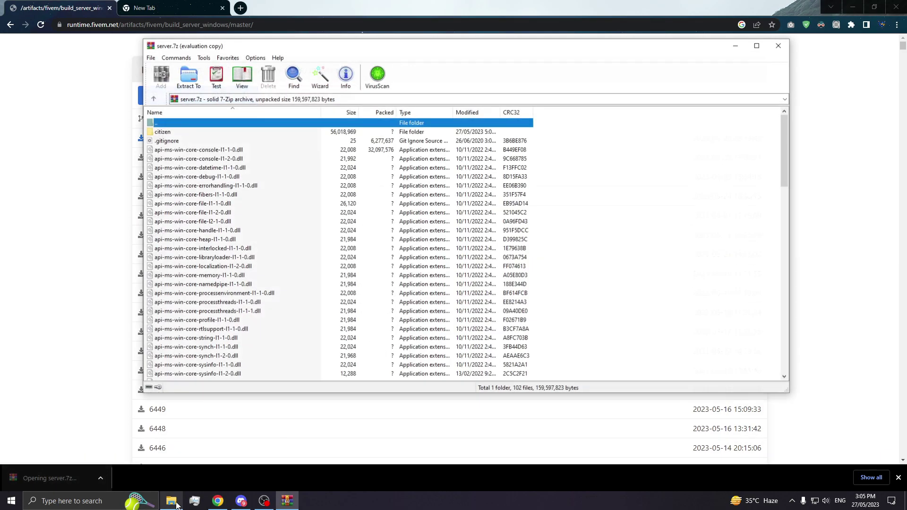
# - Switch to File Explorer and open the Fivem folder on the FiveM (F:) drive
pyautogui.click(171, 501)
pyautogui.click(287, 501)
pyautogui.moveTo(223, 46); pyautogui.dragTo(326, 81)
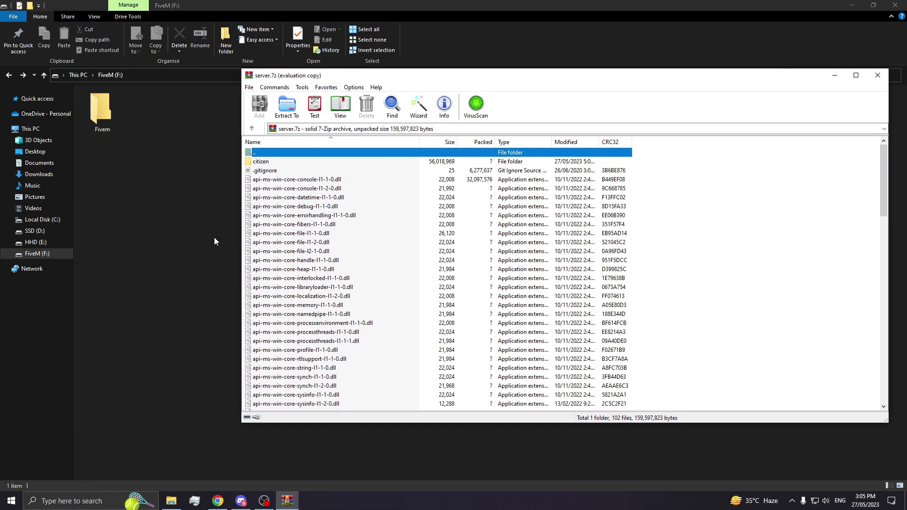
pyautogui.click(140, 178)
pyautogui.click(108, 120)
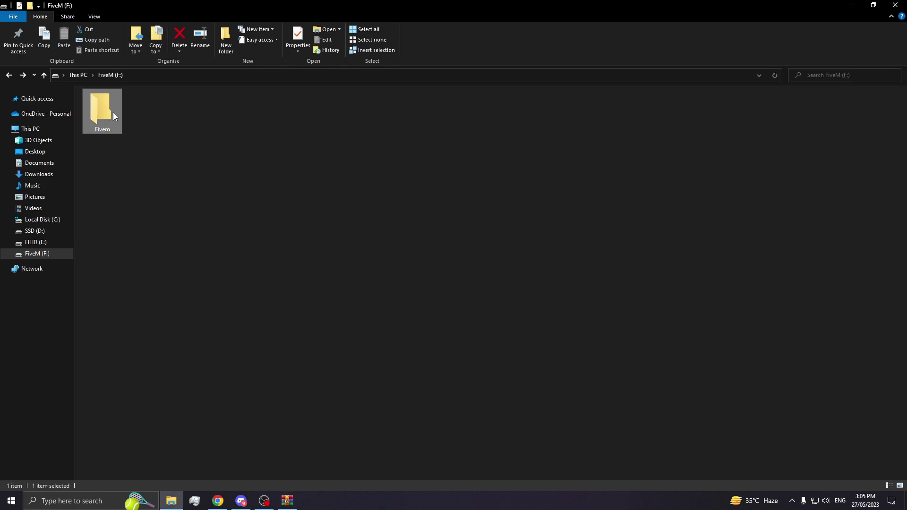
pyautogui.doubleClick(112, 113)
# - Create a folder named artifacts inside the Fivem folder and open it
pyautogui.rightClick(181, 183)
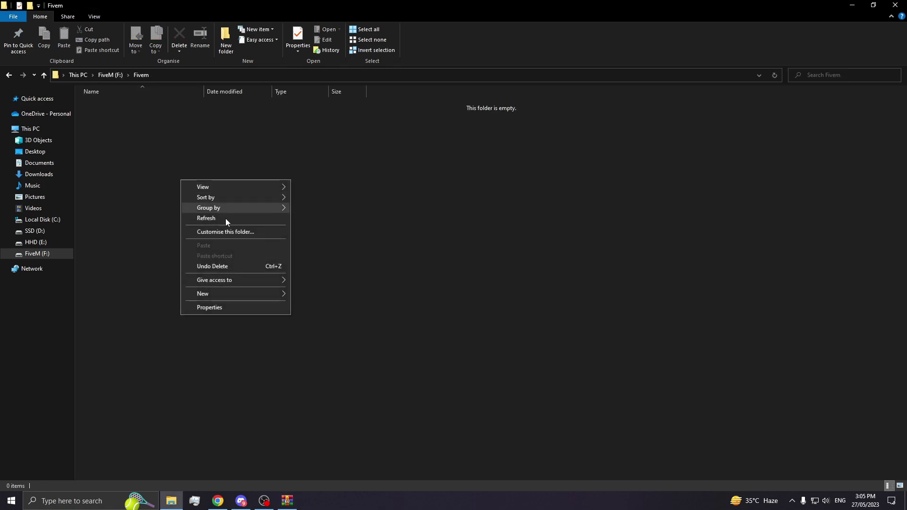
pyautogui.moveTo(264, 293)
pyautogui.click(337, 294)
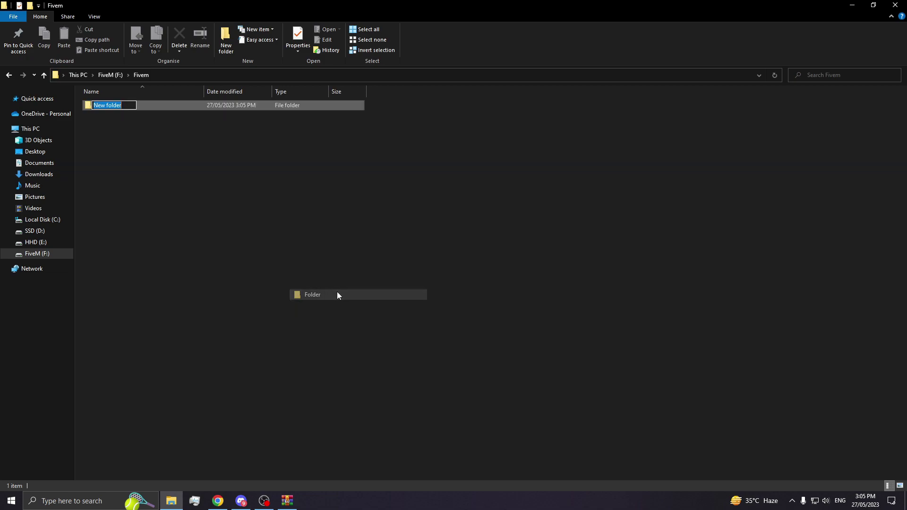
pyautogui.write('artifact')
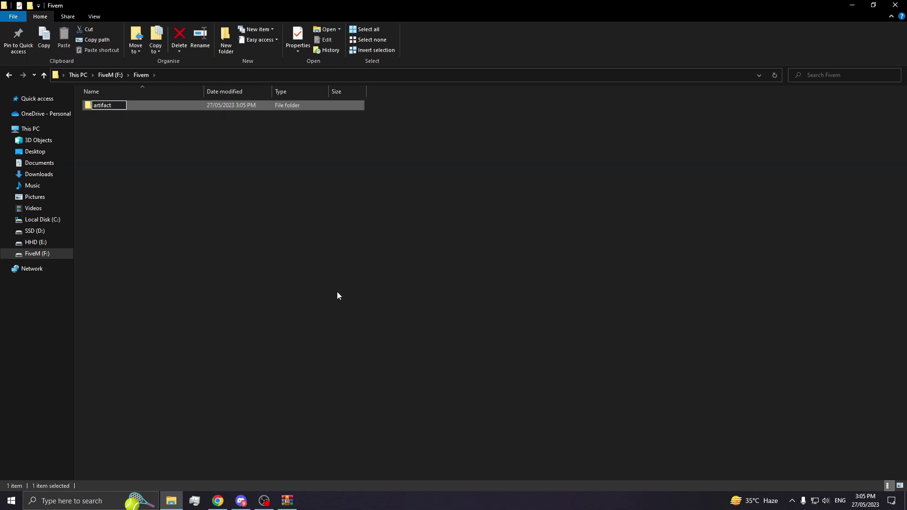
pyautogui.write('s')
pyautogui.press('Return')
pyautogui.press('Return')
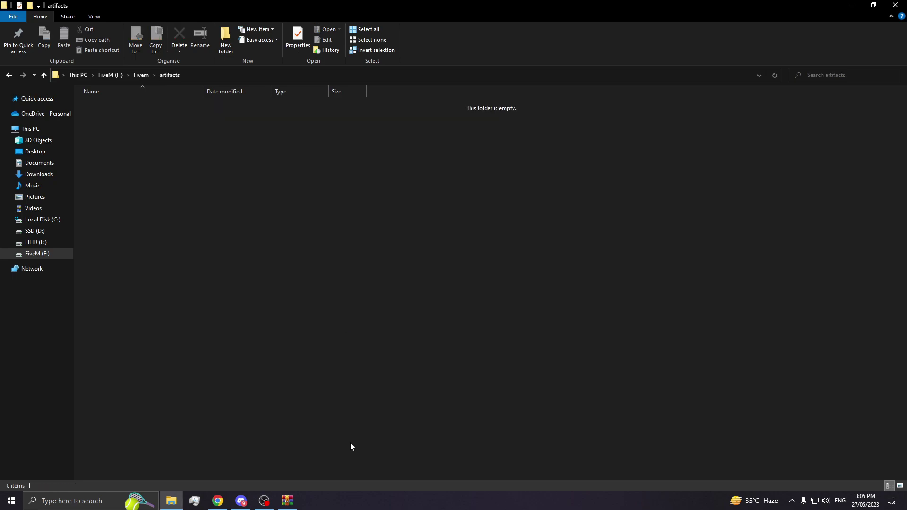
# - Extract the entire contents of the server.7z archive into the artifacts folder
pyautogui.click(288, 501)
pyautogui.hotkey('ctrl', 'a')
pyautogui.moveTo(384, 234); pyautogui.dragTo(182, 233)
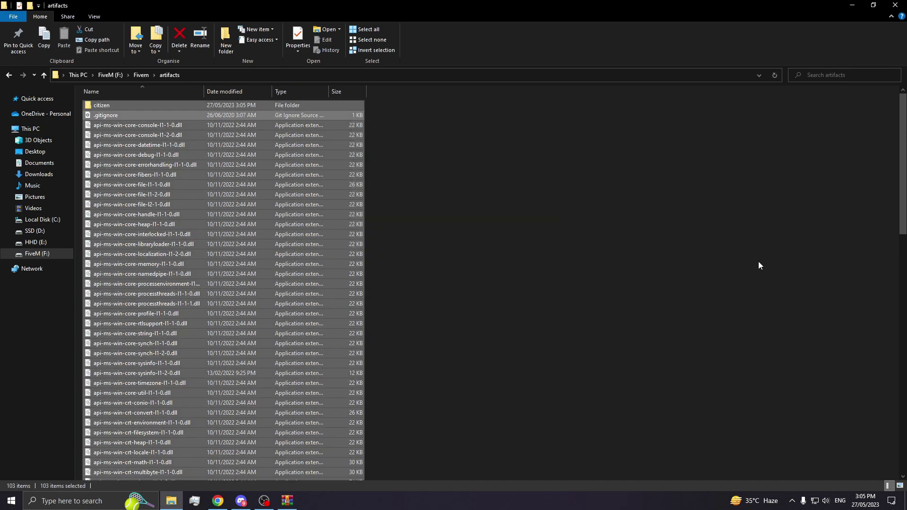
pyautogui.click(615, 244)
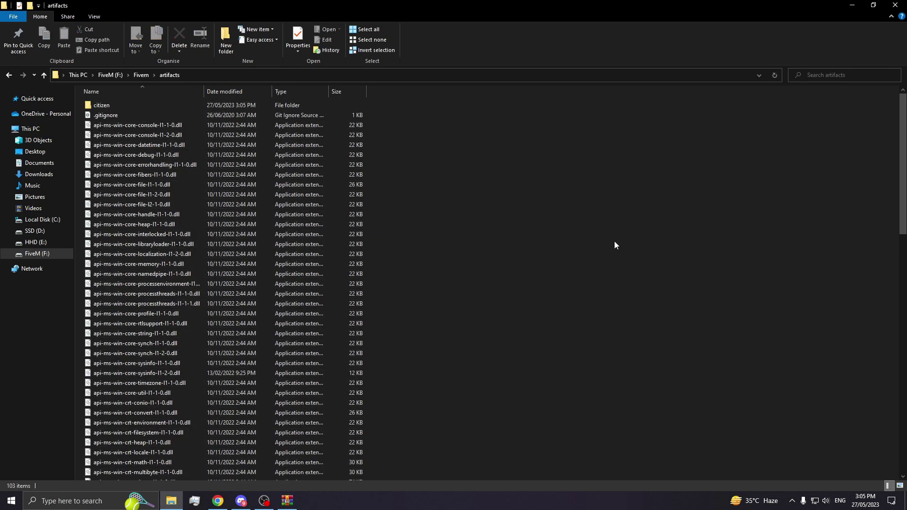
# - Find FXServer.exe in the artifacts folder and run it to start the txAdmin setup
pyautogui.scroll(-15, 248, 275)
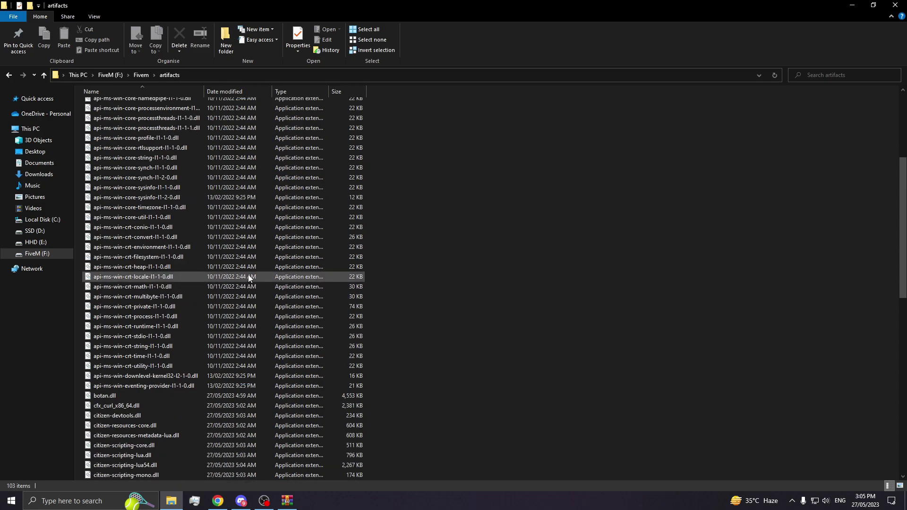
pyautogui.scroll(-1, 234, 306)
pyautogui.click(142, 336)
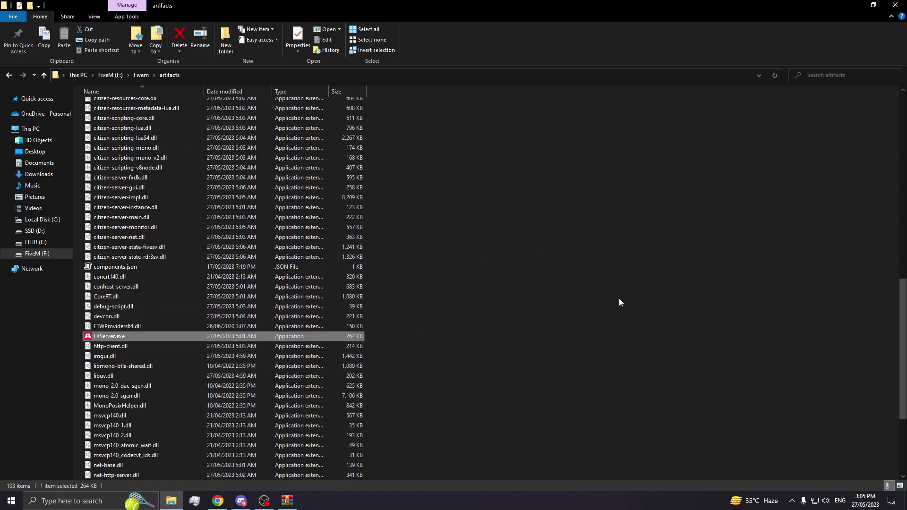
pyautogui.press('Return')
pyautogui.moveTo(180, 18); pyautogui.dragTo(394, 94)
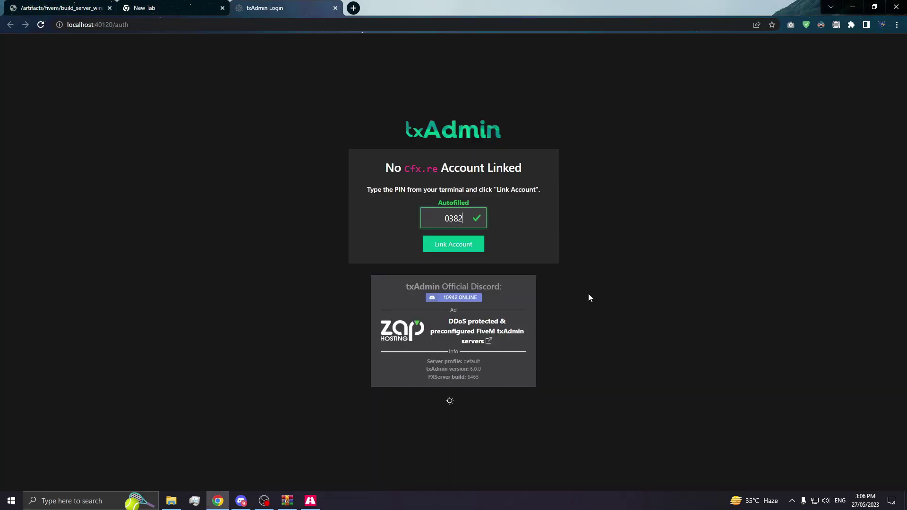
# - Link the Cfx.re account using the autofilled PIN and authorize txAdmin to access it
pyautogui.click(353, 8)
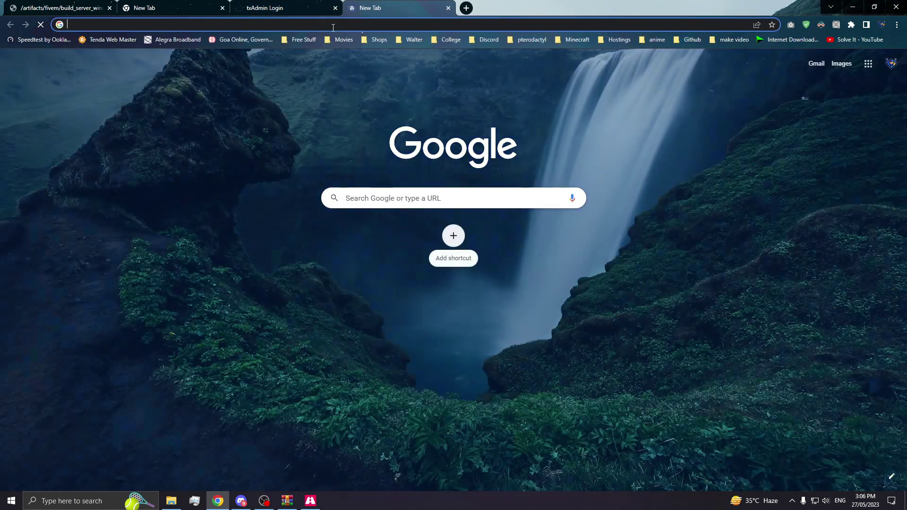
pyautogui.click(283, 8)
pyautogui.click(453, 243)
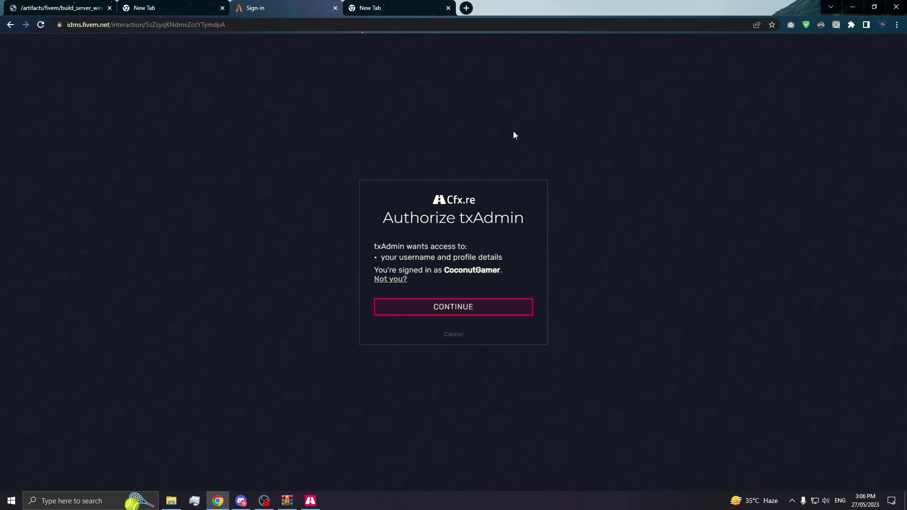
pyautogui.click(457, 313)
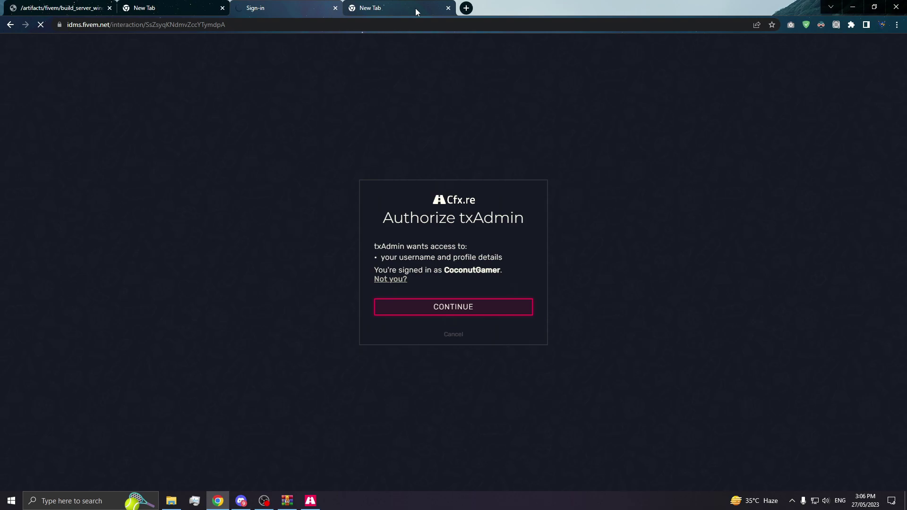
# - Search the web for xampp and download the Windows 8.2.4 installer from the Apache Friends site
pyautogui.click(406, 8)
pyautogui.click(348, 25)
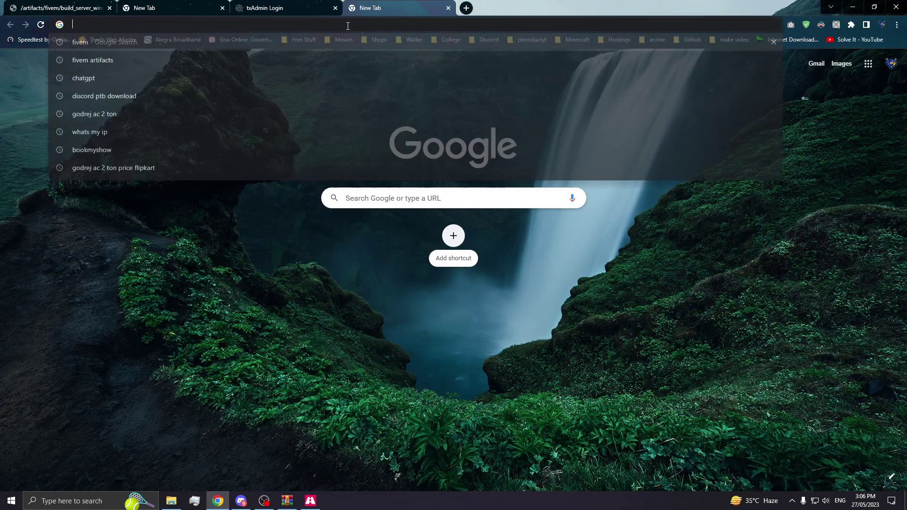
pyautogui.write('xampp')
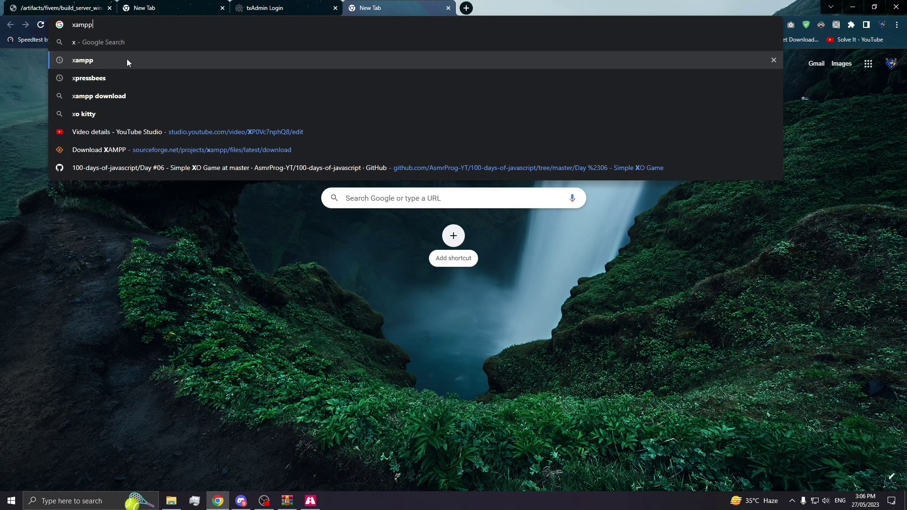
pyautogui.click(127, 58)
pyautogui.click(142, 148)
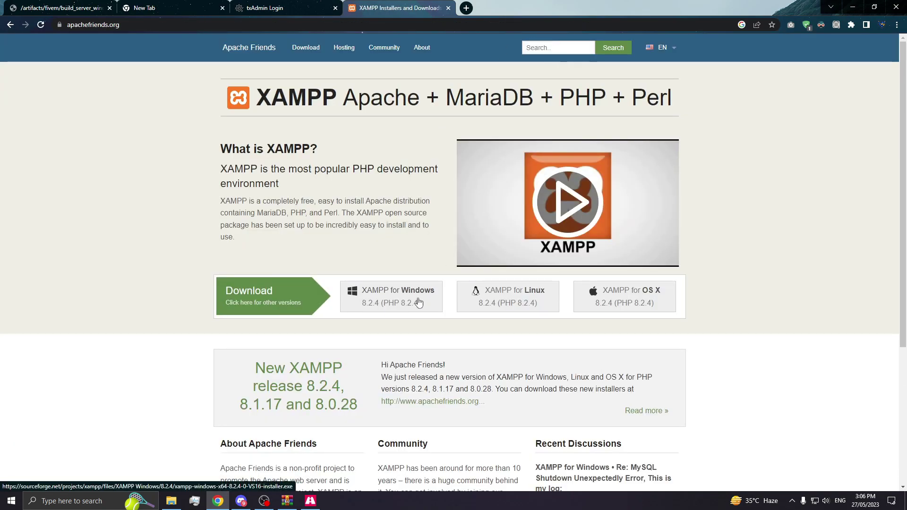
pyautogui.click(419, 303)
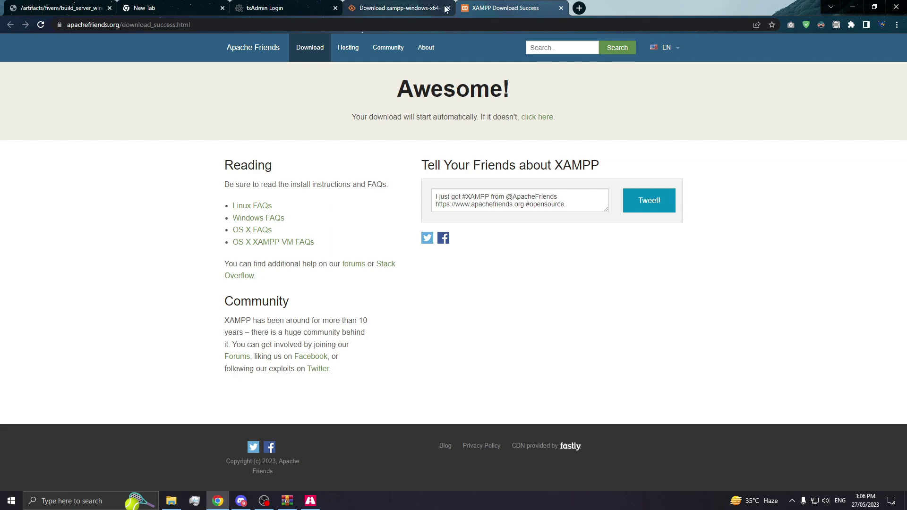
pyautogui.click(420, 9)
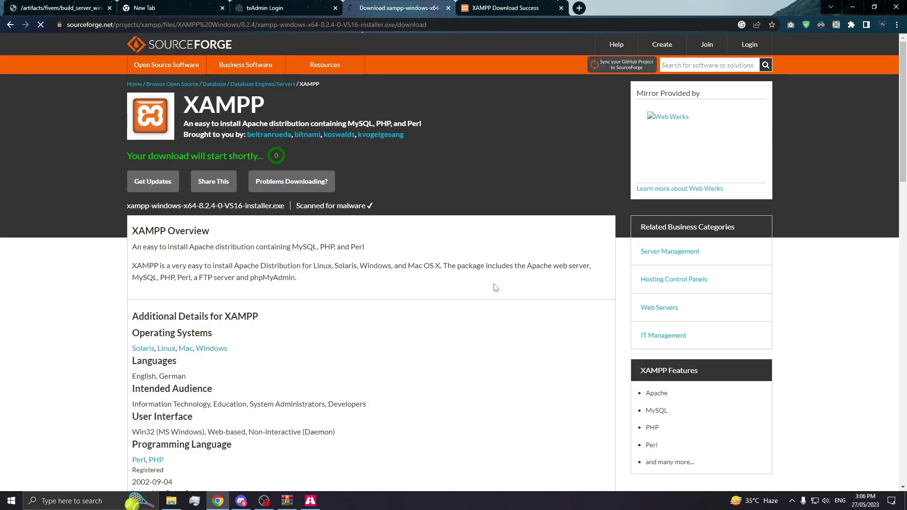
# - Open the XAMPP Control Panel, start the MySQL module and minimize the window
pyautogui.press('super')
pyautogui.write('xampp')
pyautogui.click(126, 253)
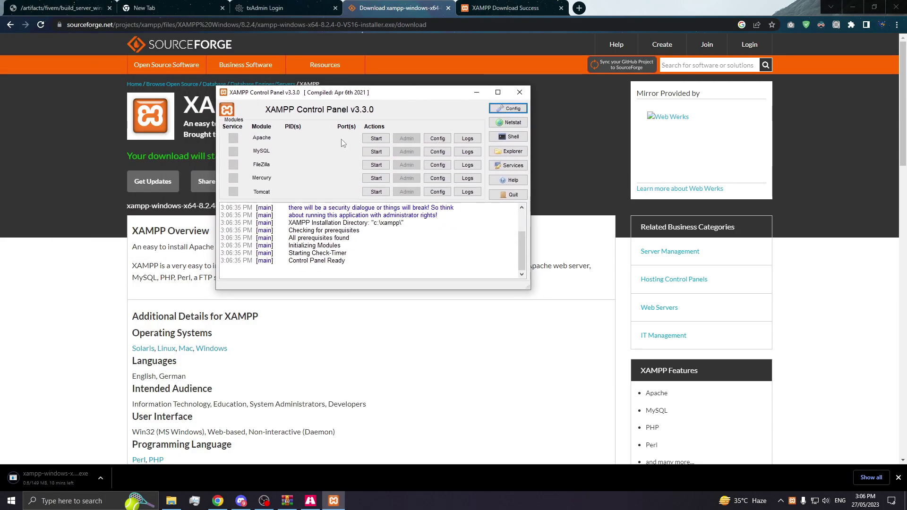
pyautogui.click(376, 152)
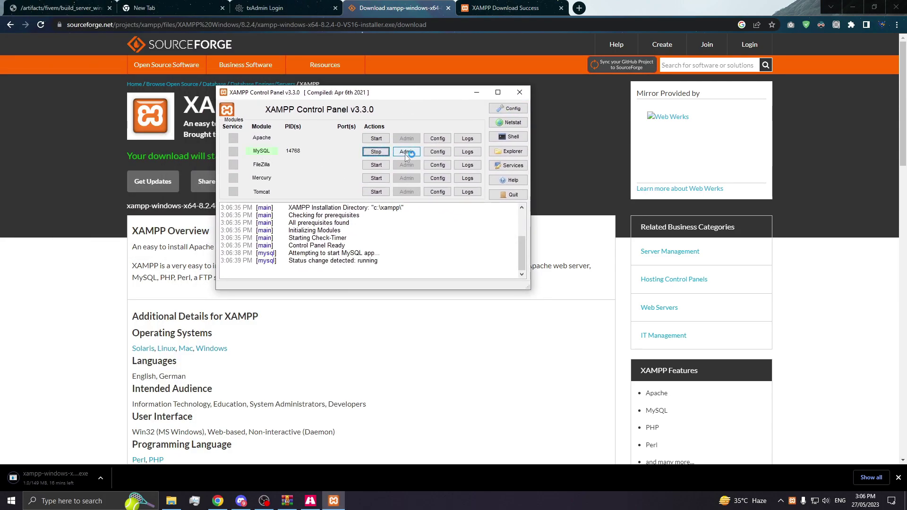
pyautogui.moveTo(477, 93); pyautogui.dragTo(554, 132)
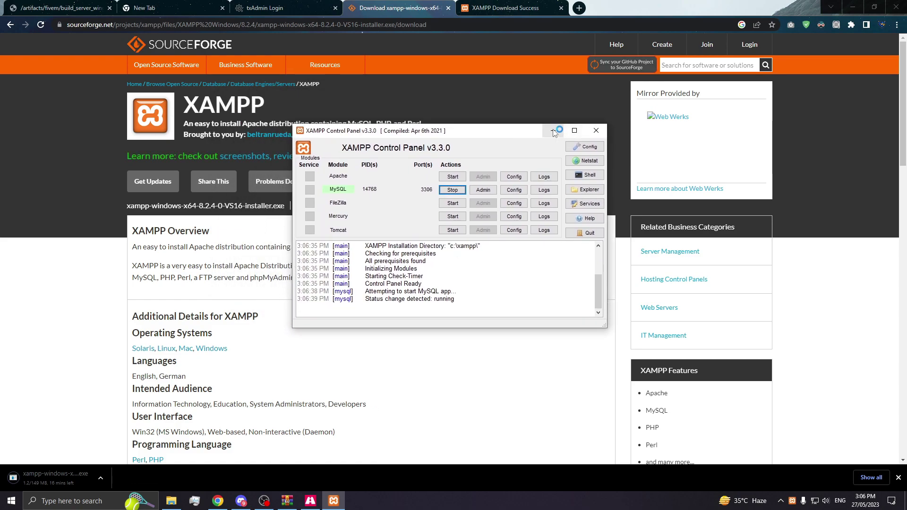
pyautogui.click(554, 132)
# - Enter and confirm the backup password in txAdmin, accept the terms and create the master account
pyautogui.click(274, 8)
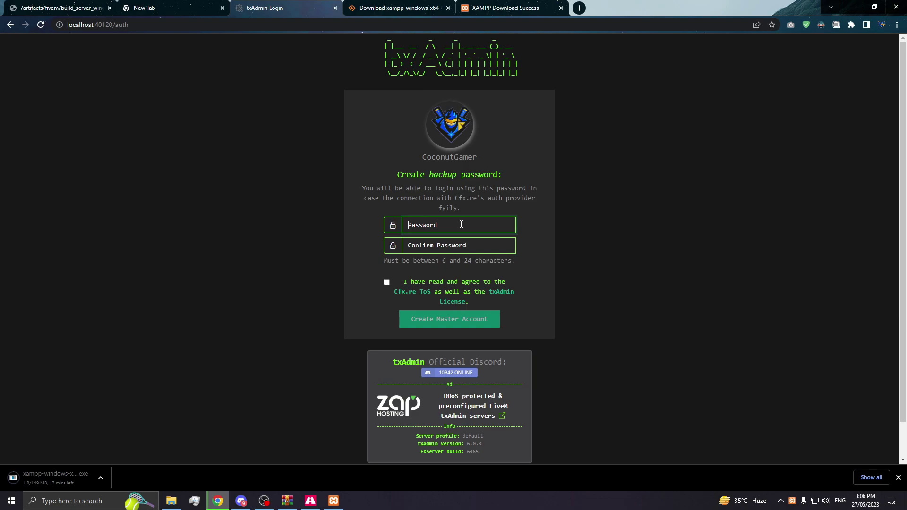
pyautogui.write('••••••••••')
pyautogui.press('Tab')
pyautogui.write('•••••••••')
pyautogui.click(386, 282)
pyautogui.click(441, 318)
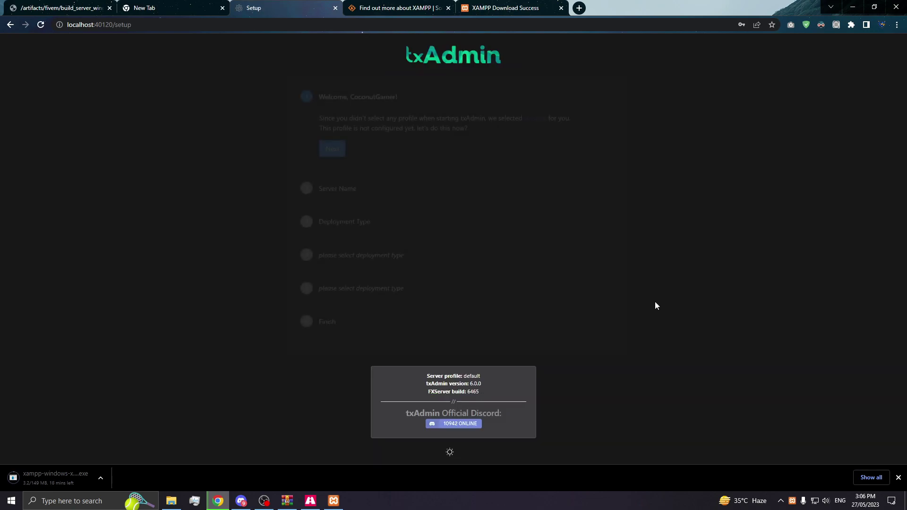
# - Begin the txAdmin server setup and set the server name to Coconut Gamer
pyautogui.click(333, 149)
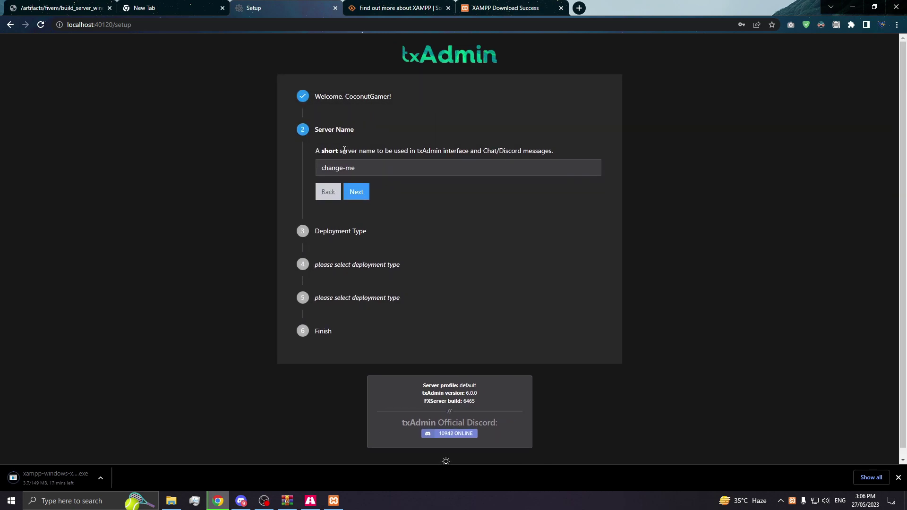
pyautogui.write('Coconut Gamer')
pyautogui.press('Return')
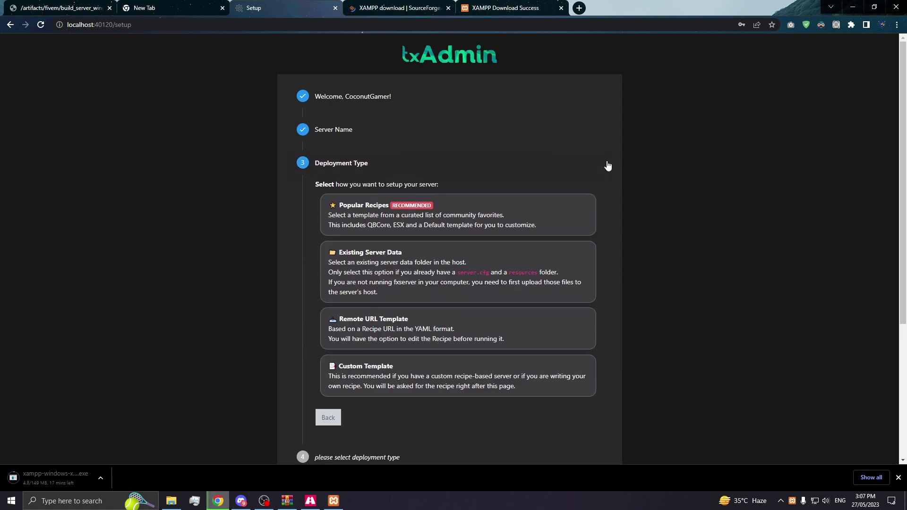
# - Choose the QBCore Framework template from Popular Recipes, save the suggested data location and proceed to the server deployer
pyautogui.click(439, 220)
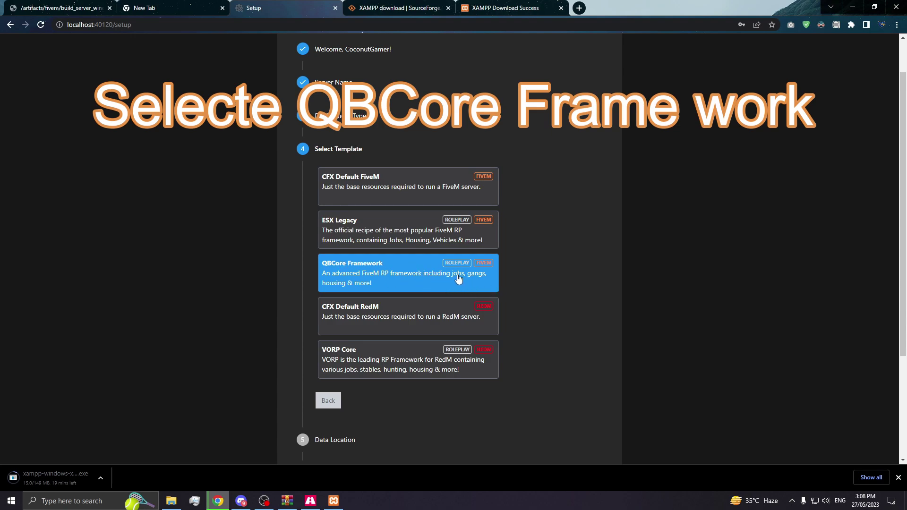
pyautogui.click(381, 270)
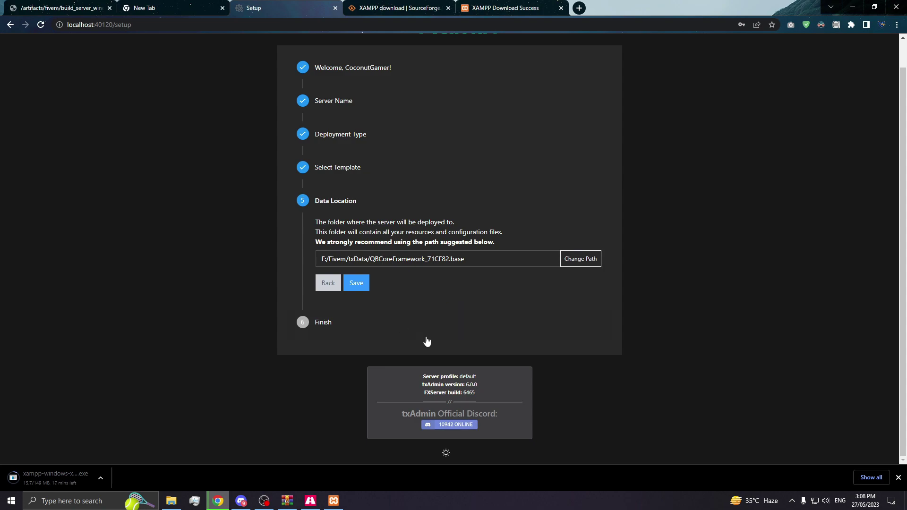
pyautogui.click(356, 284)
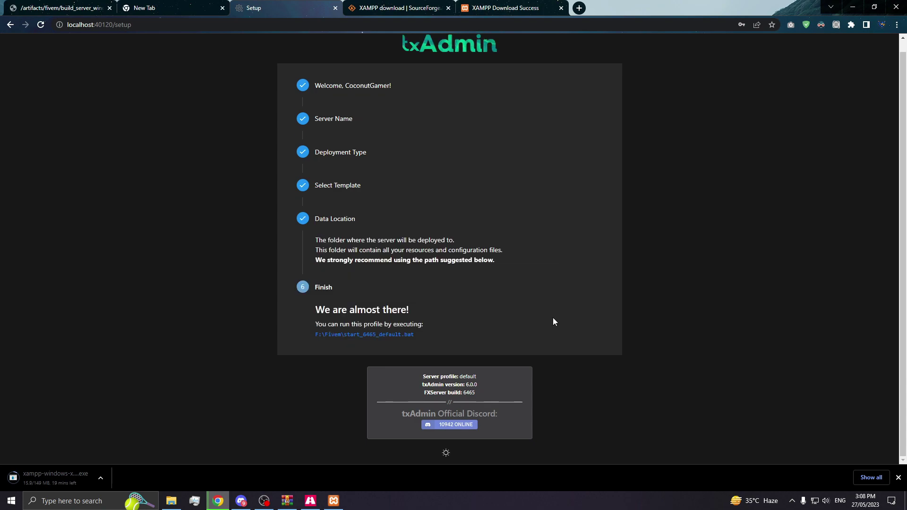
pyautogui.click(378, 332)
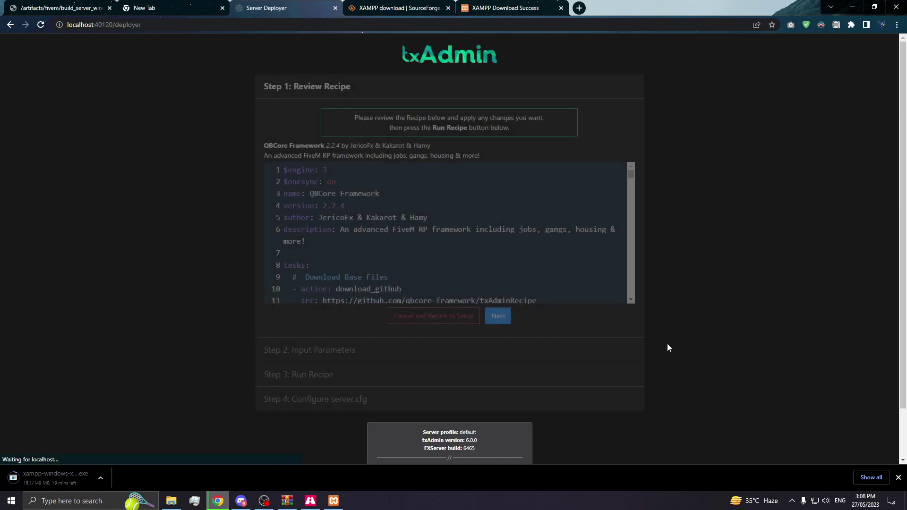
# - Review the QBCore Framework recipe without changes and proceed to its input parameters
pyautogui.scroll(-4, 397, 242)
pyautogui.scroll(-15, 397, 242)
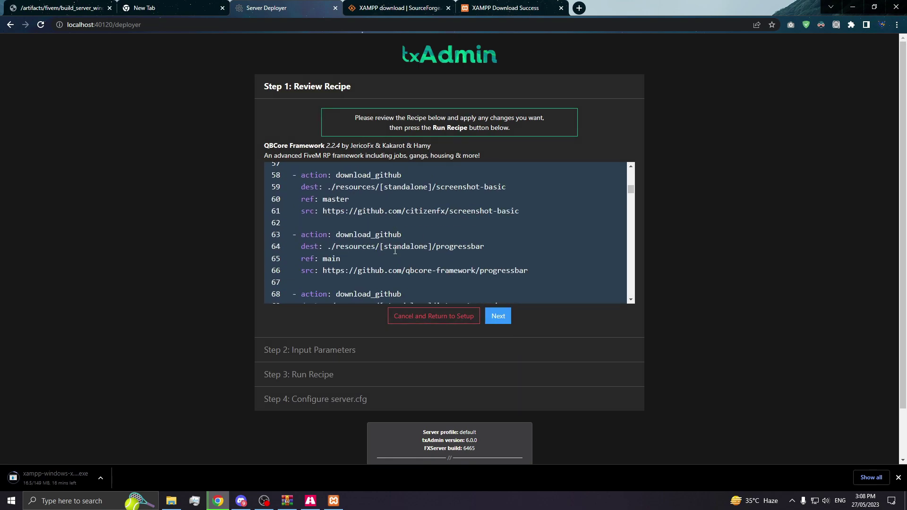
pyautogui.click(497, 316)
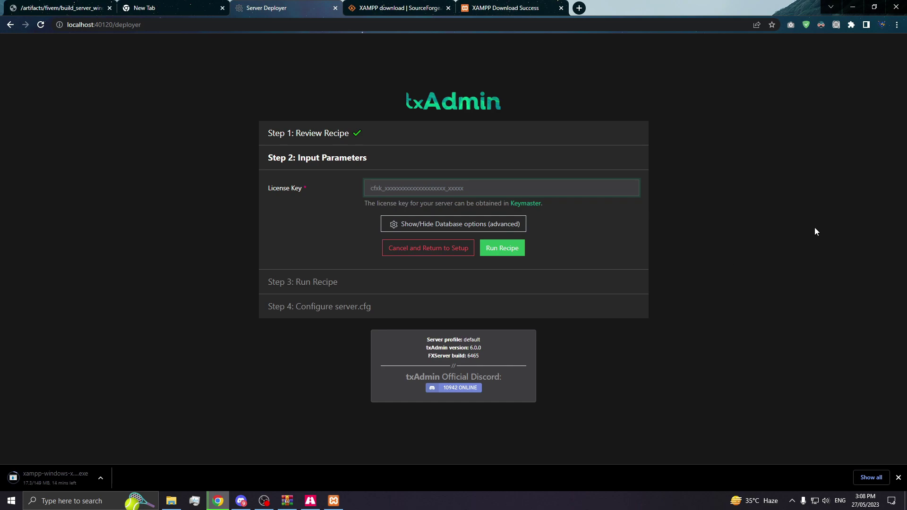
# - Open the Evo server's details in Cfx.re Keymaster, regenerate its server key and copy the new key
pyautogui.click(531, 203)
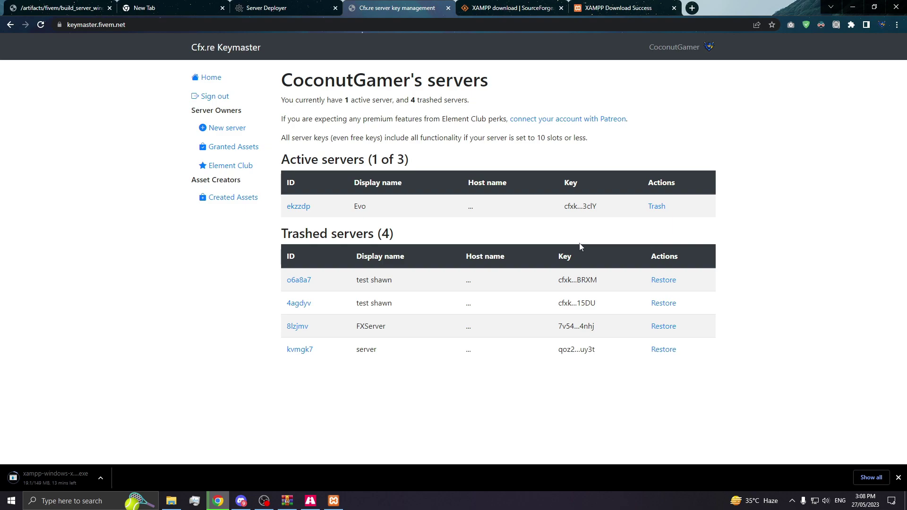
pyautogui.click(294, 211)
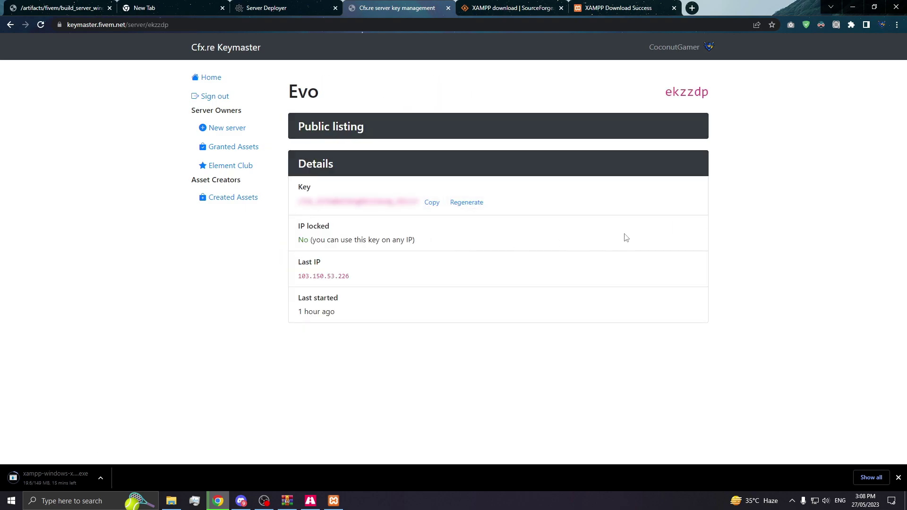
pyautogui.click(470, 203)
pyautogui.click(496, 87)
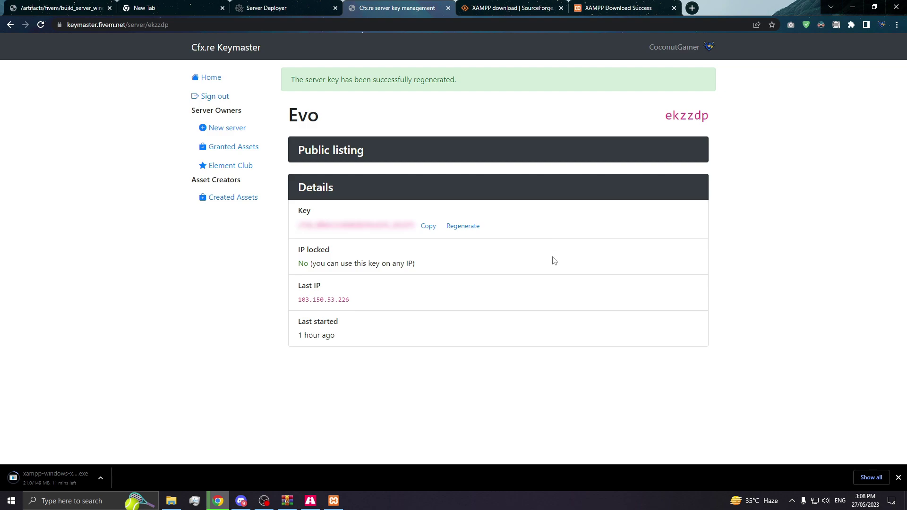
pyautogui.click(428, 225)
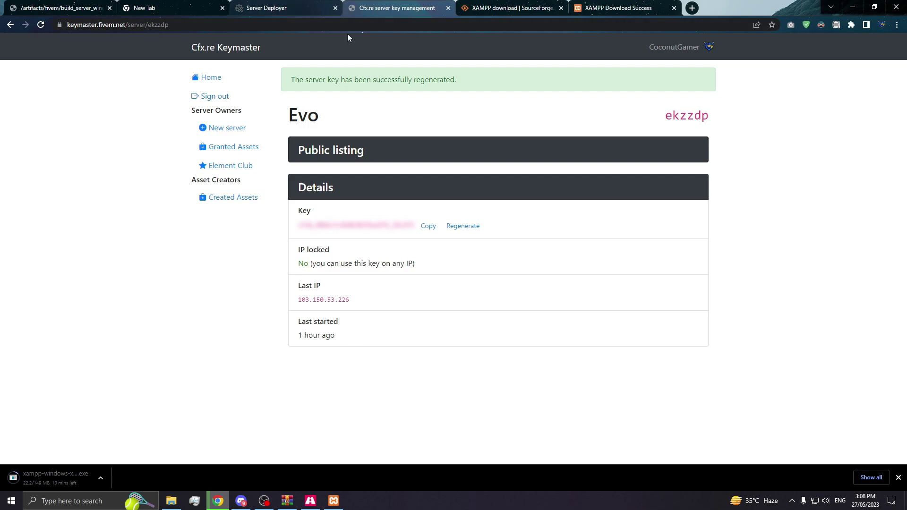
# - Paste the copied server key into the License Key field of the txAdmin deployer and run the QBCore recipe
pyautogui.click(283, 8)
pyautogui.click(478, 190)
pyautogui.hotkey('ctrl', 'v')
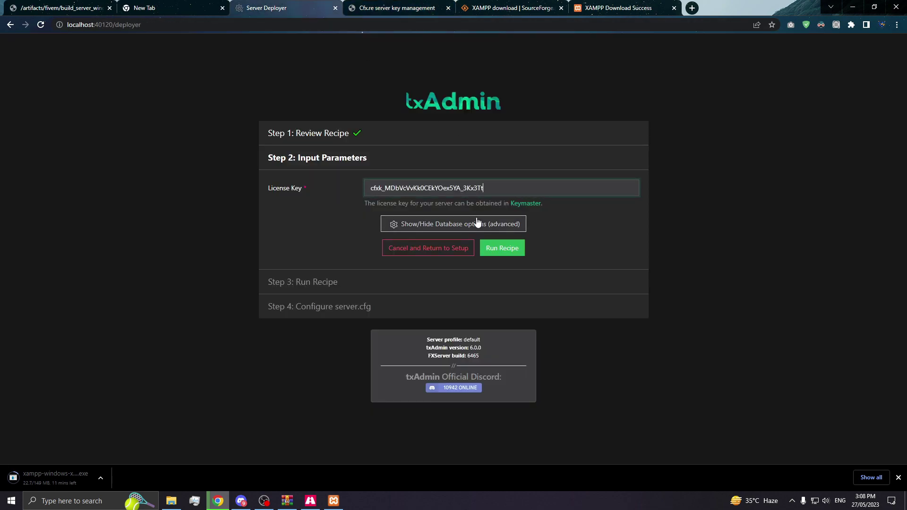
pyautogui.click(517, 255)
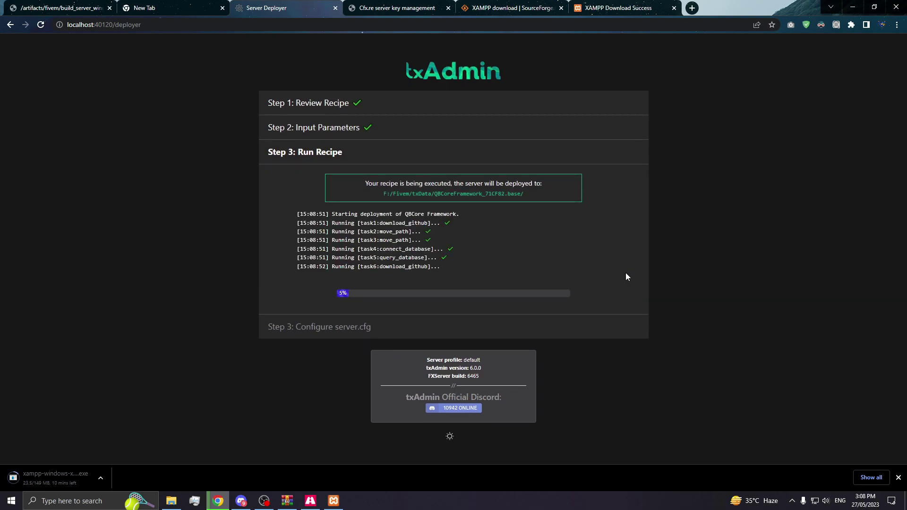
# - Check the MySQL status in the XAMPP Control Panel, return to the deployer and dismiss the browser's download bar
pyautogui.click(332, 501)
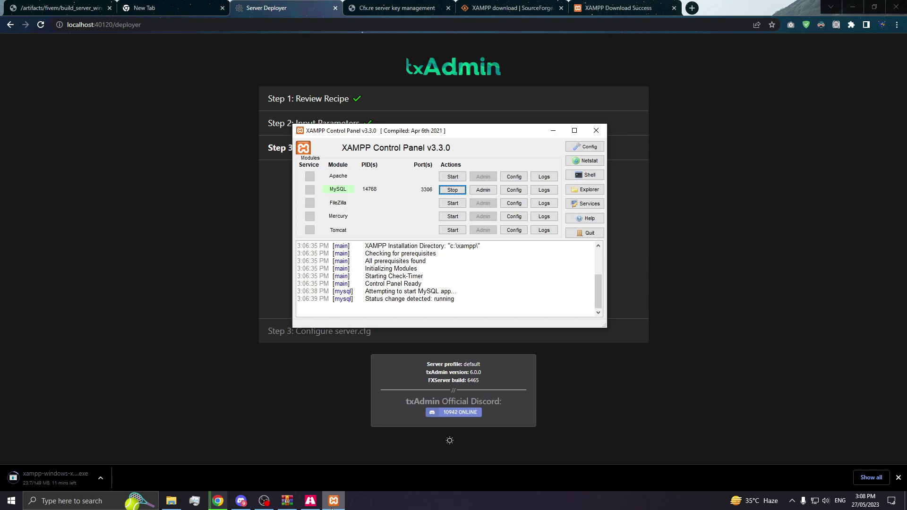
pyautogui.click(332, 508)
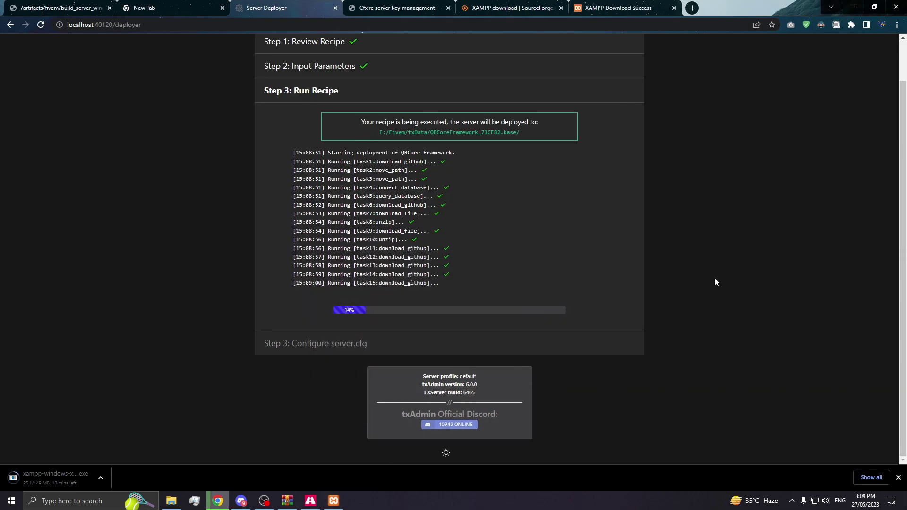
pyautogui.click(898, 478)
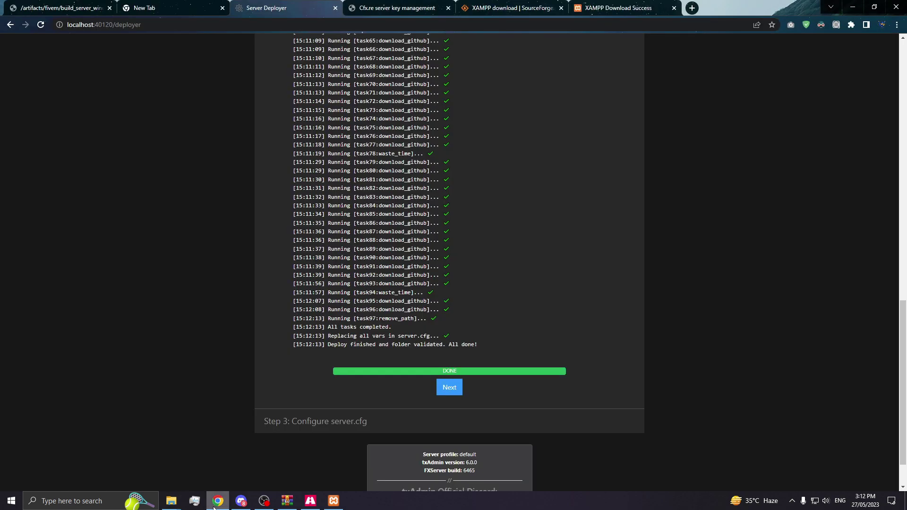
# - Proceed to the server.cfg configuration, review the file without changes, and save and run the server
pyautogui.click(449, 388)
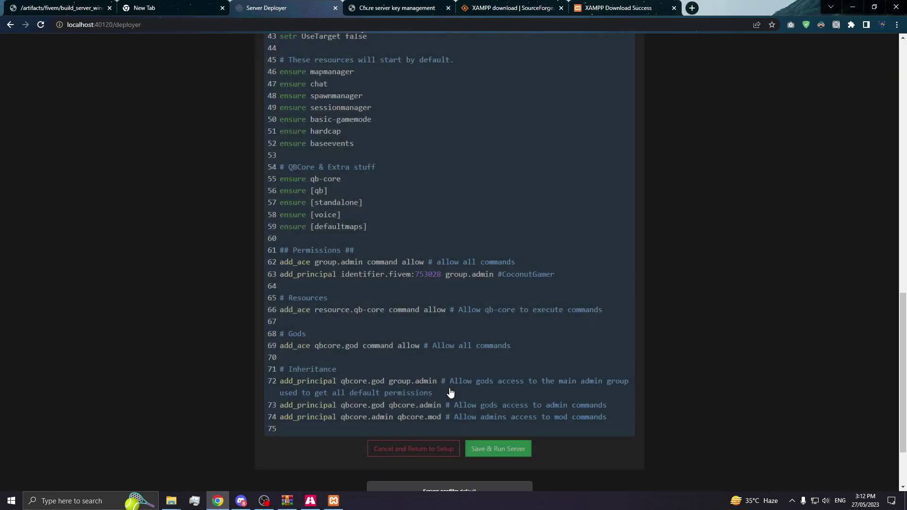
pyautogui.scroll(-1, 365, 199)
pyautogui.scroll(12, 365, 198)
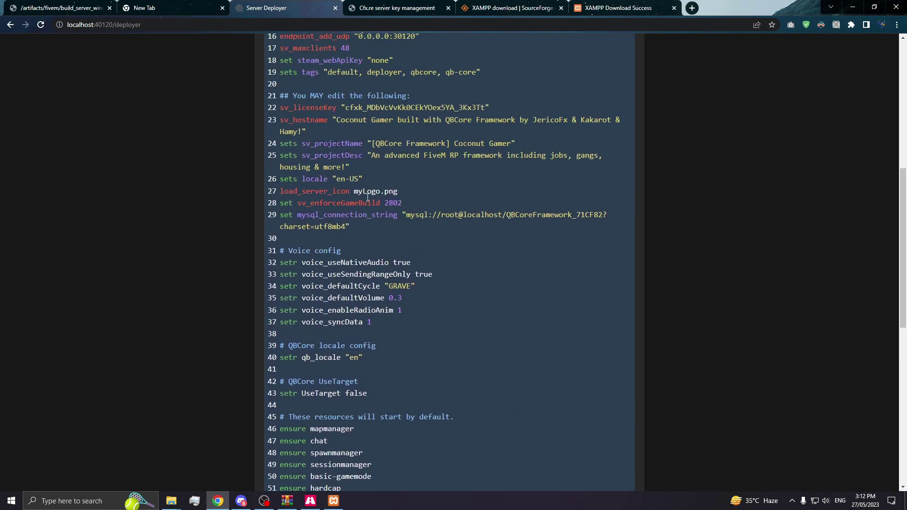
pyautogui.scroll(6, 368, 197)
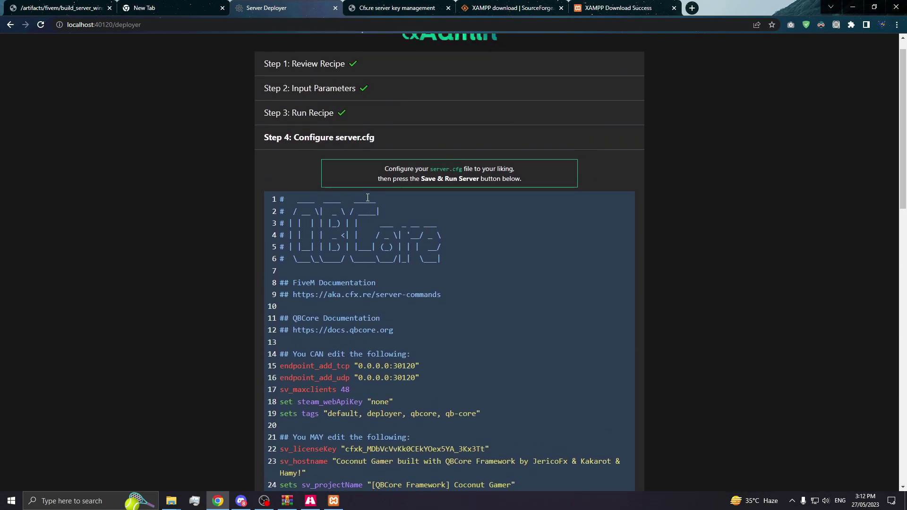
pyautogui.scroll(-8, 367, 197)
pyautogui.scroll(-6, 367, 199)
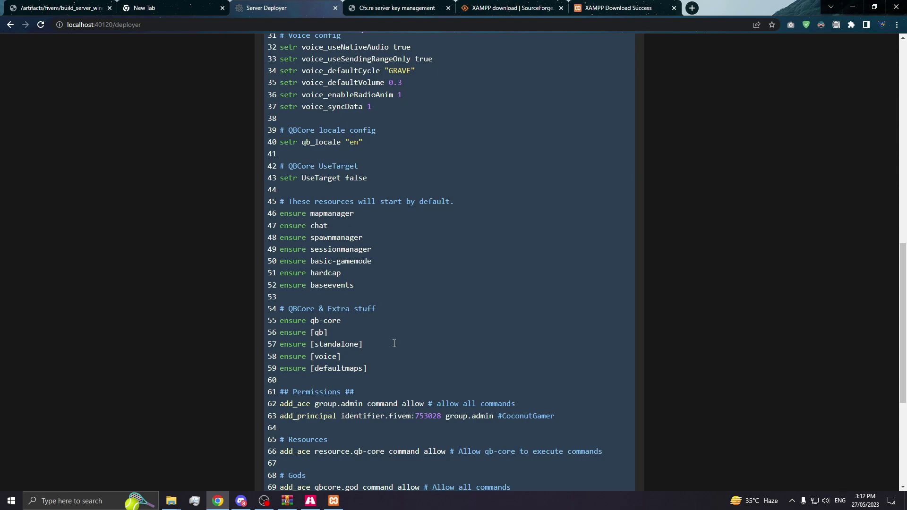
pyautogui.scroll(-4, 393, 343)
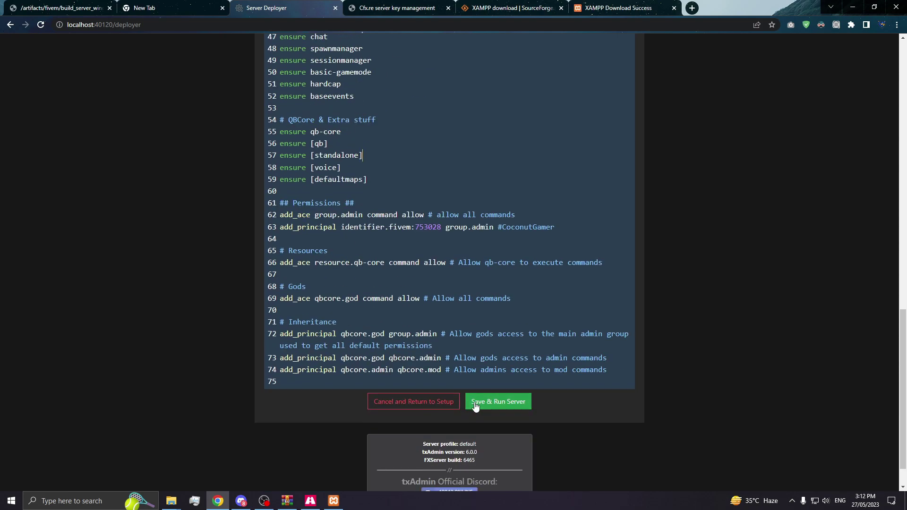
pyautogui.click(475, 402)
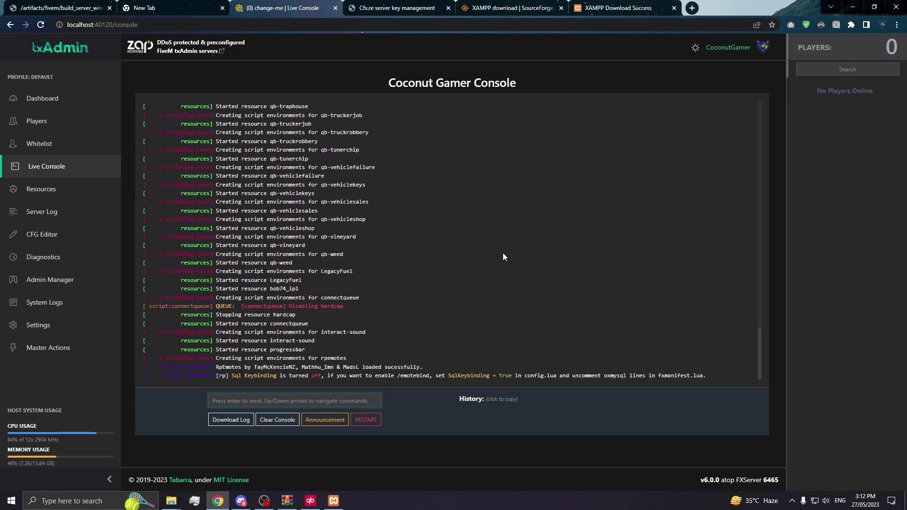
# - Find the FiveM client on the computer and launch it
pyautogui.press('super')
pyautogui.write('five')
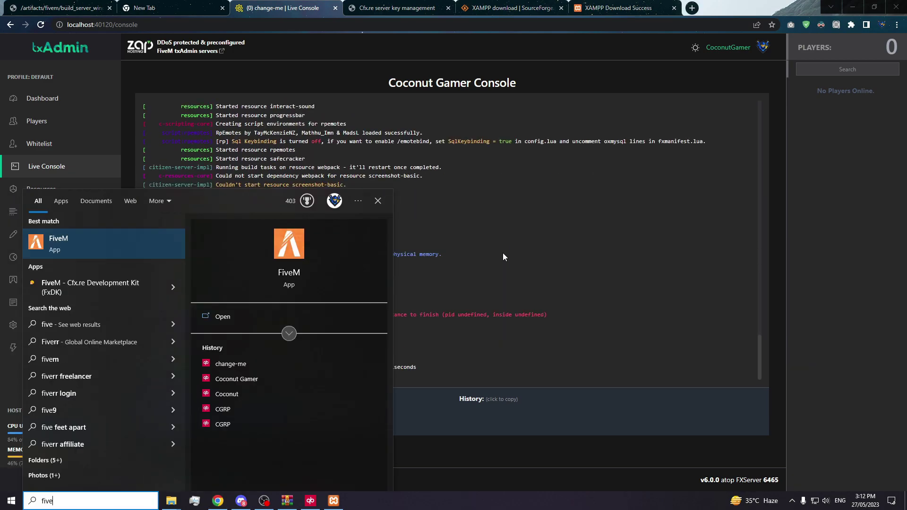
pyautogui.press('Return')
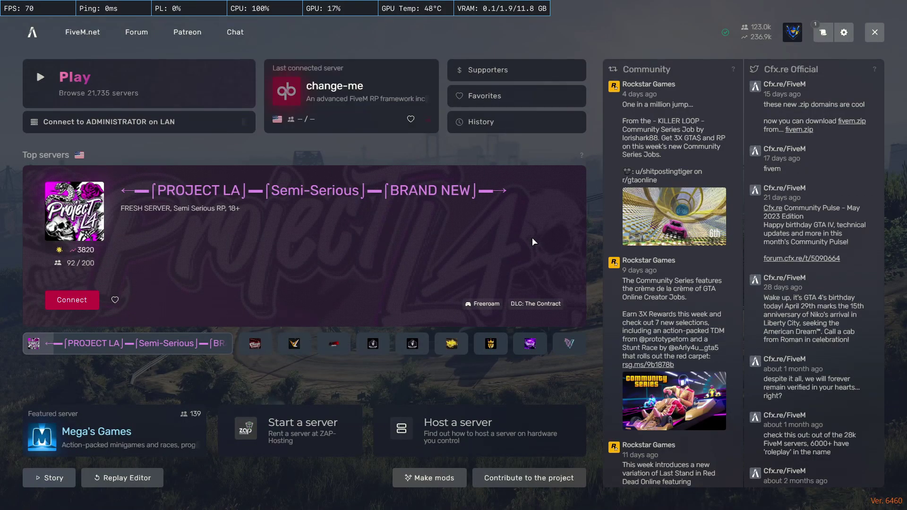
# - Switch back to txAdmin and examine the Dashboard, Players and Whitelist pages, including the form for approving a player
pyautogui.hotkey('alt', 'Tab')
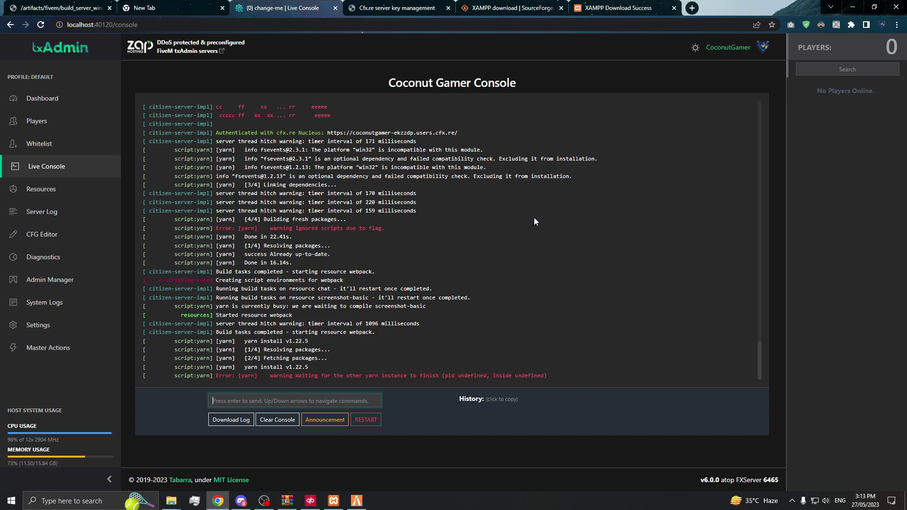
pyautogui.click(61, 99)
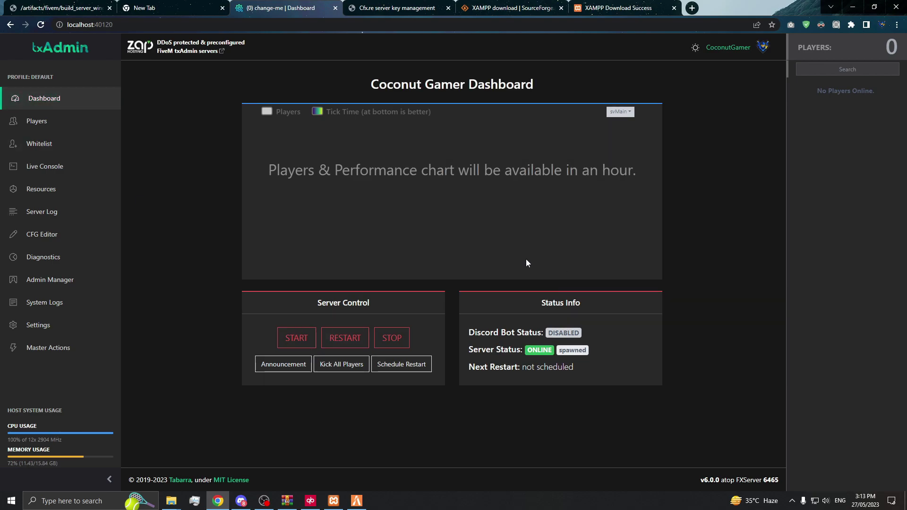
pyautogui.click(67, 119)
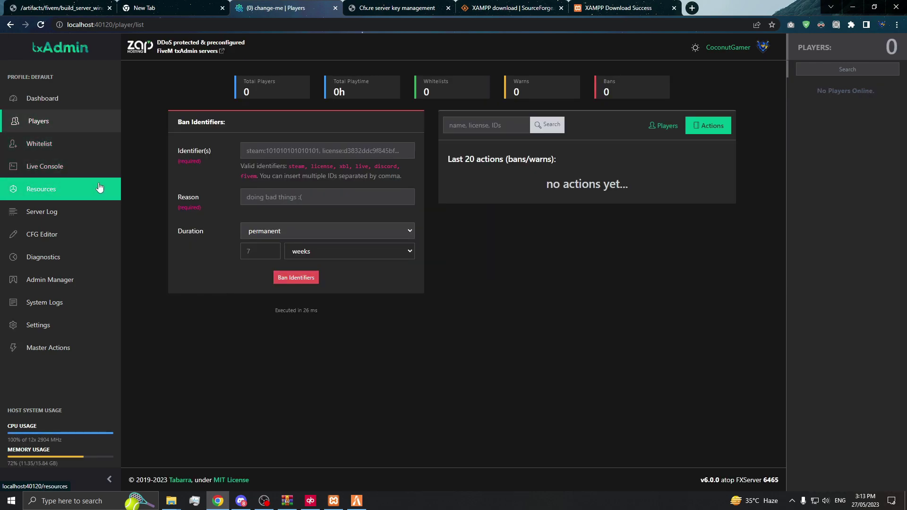
pyautogui.click(104, 162)
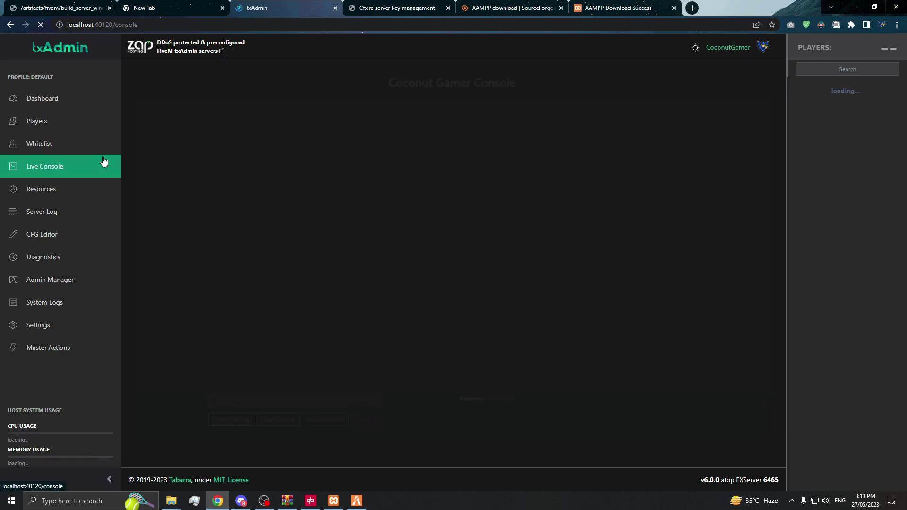
pyautogui.click(101, 144)
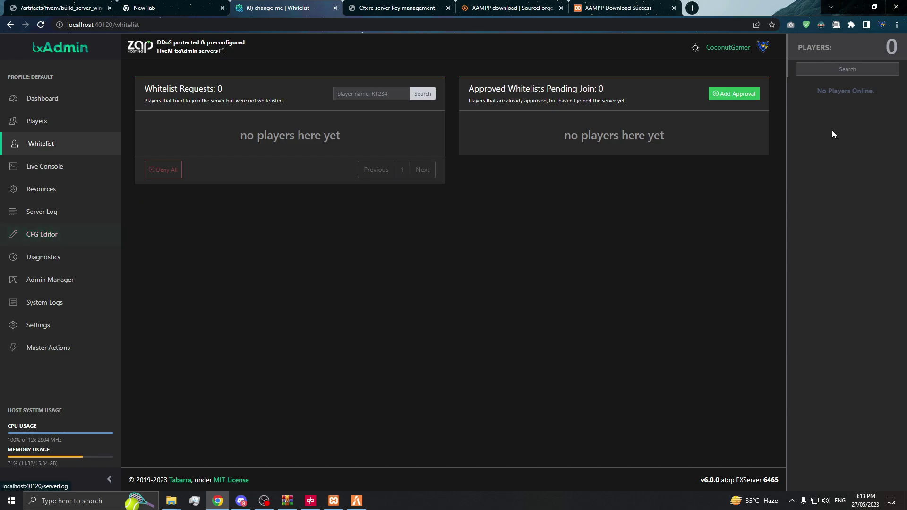
pyautogui.click(739, 105)
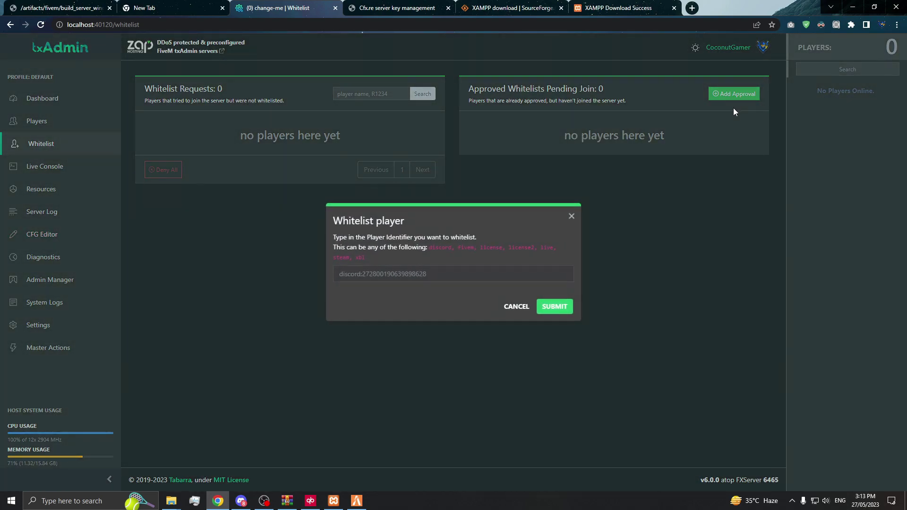
pyautogui.click(571, 217)
# - Examine the Resources list from the qb group through the standalone and prison map resources
pyautogui.click(47, 189)
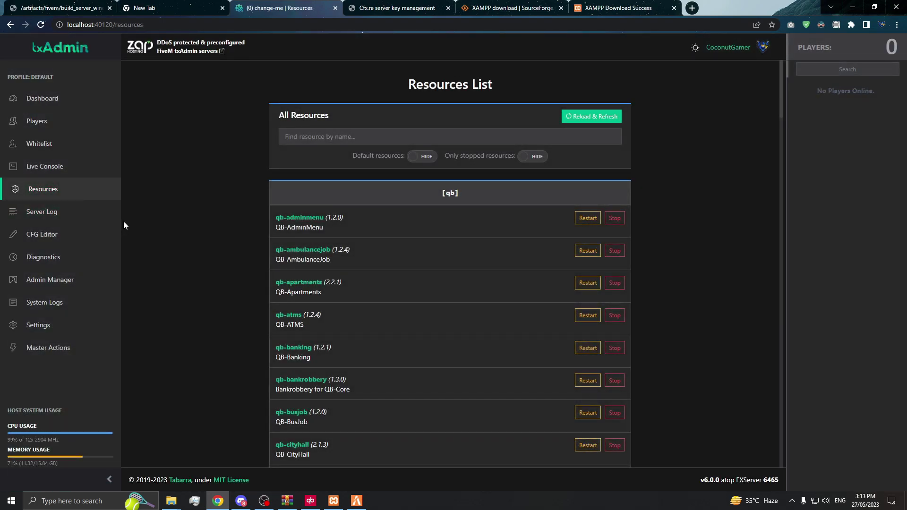
pyautogui.scroll(-9, 622, 277)
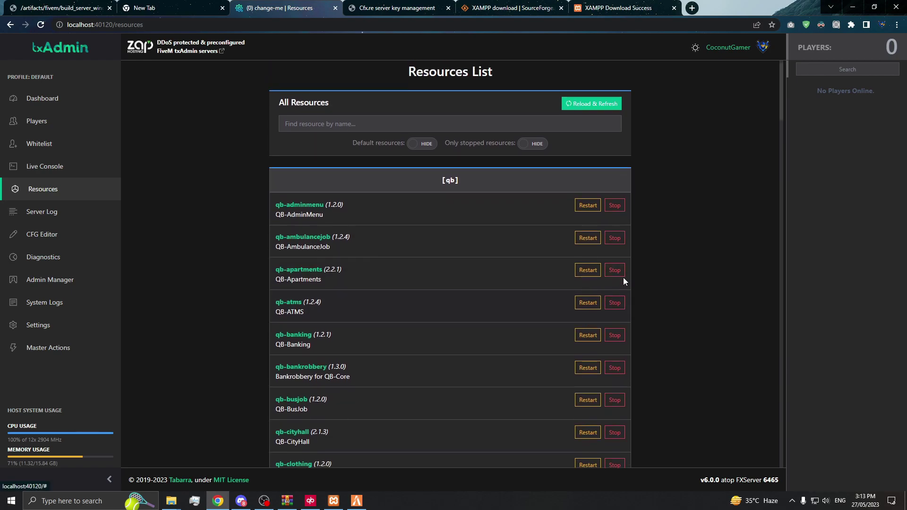
pyautogui.scroll(-15, 621, 280)
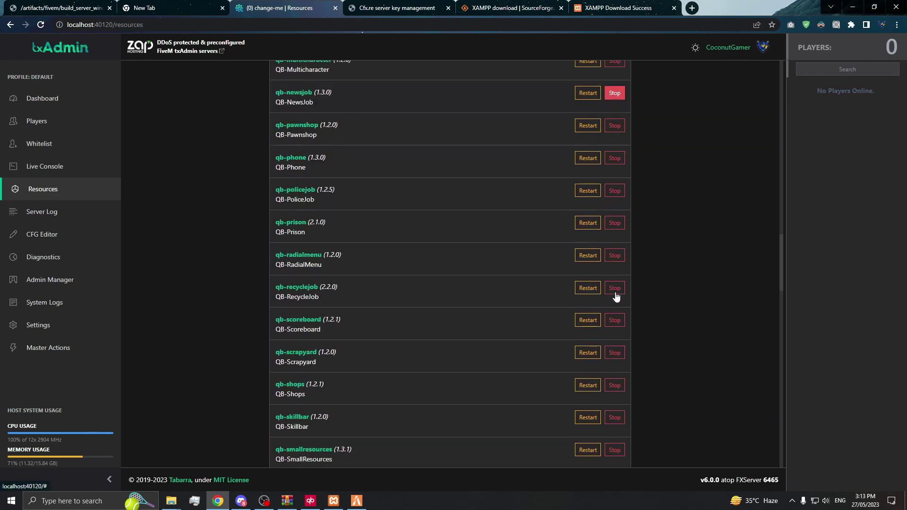
pyautogui.scroll(-12, 613, 303)
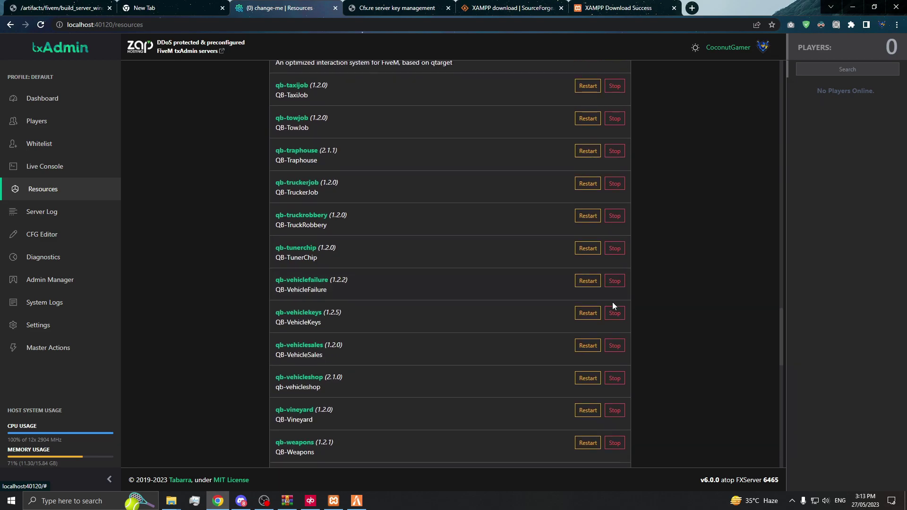
pyautogui.scroll(-1, 613, 307)
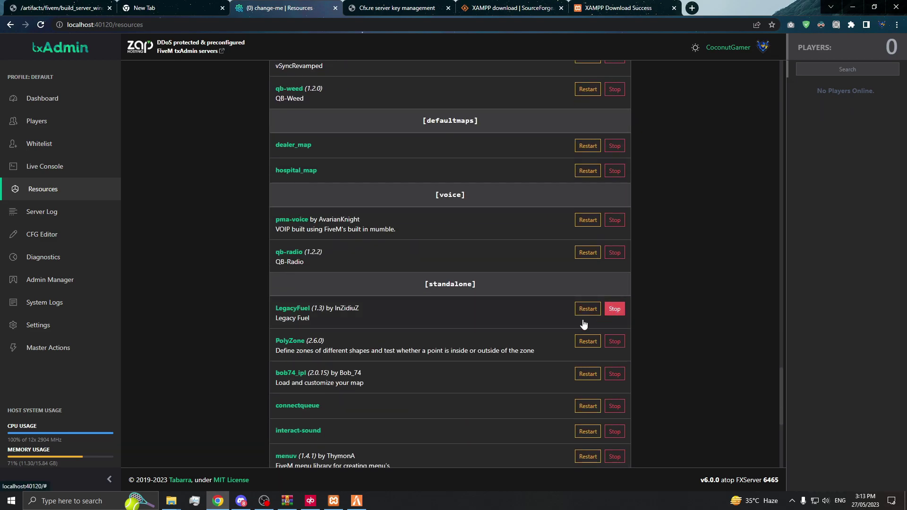
pyautogui.scroll(-5, 415, 329)
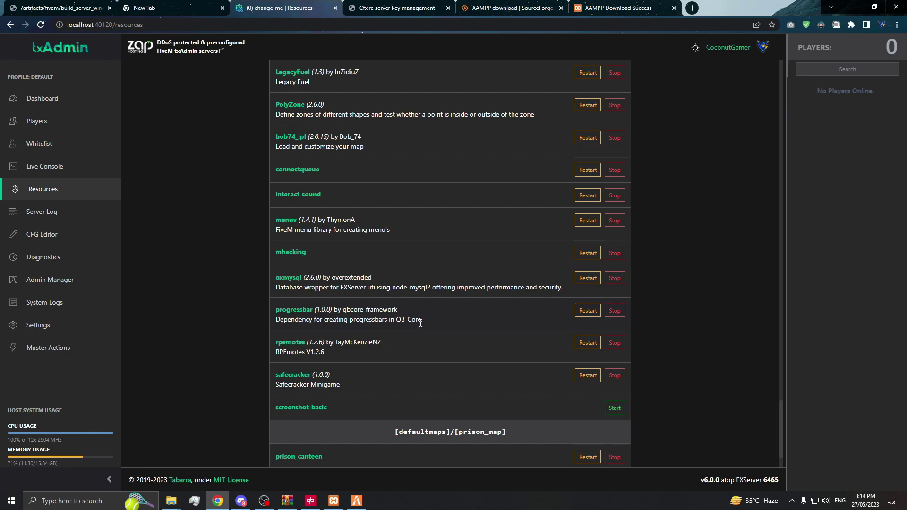
pyautogui.scroll(2, 420, 323)
pyautogui.scroll(-3, 420, 326)
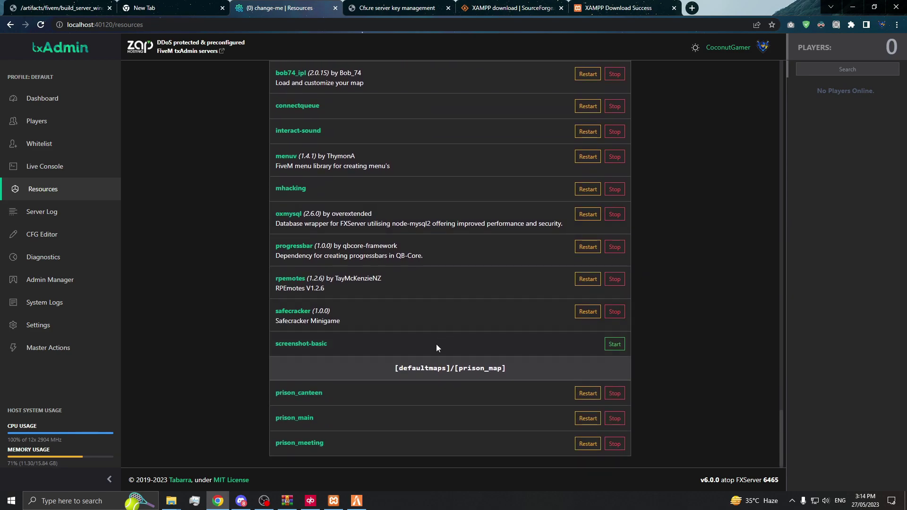
# - View the Server Log and the CFG Editor, and examine the runtime and process information in Diagnostics
pyautogui.click(33, 212)
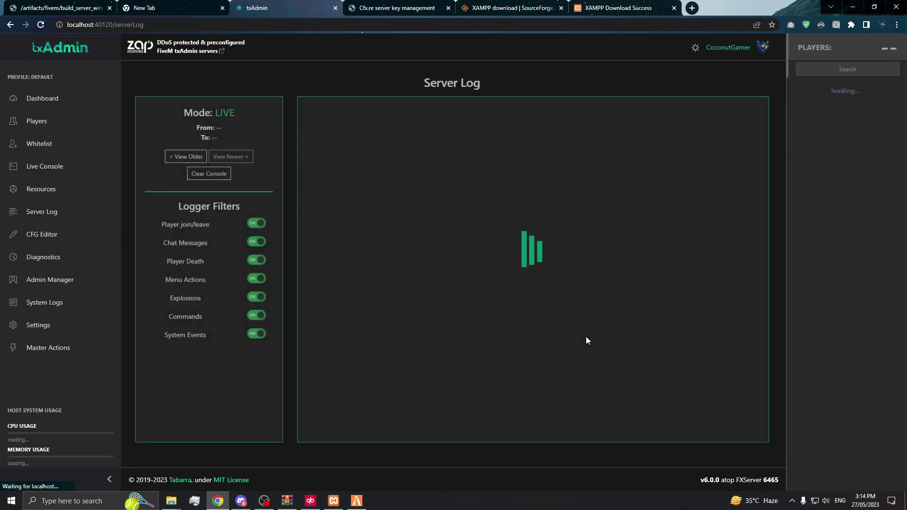
pyautogui.click(83, 236)
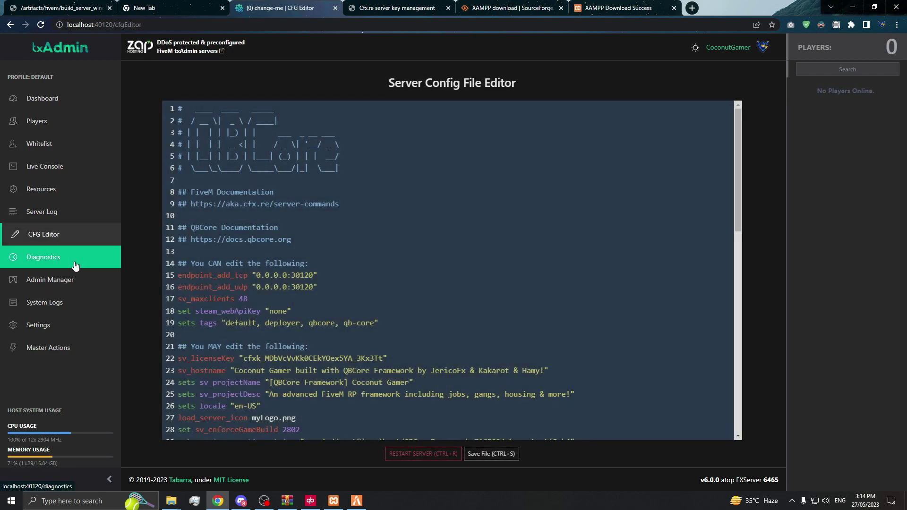
pyautogui.click(75, 265)
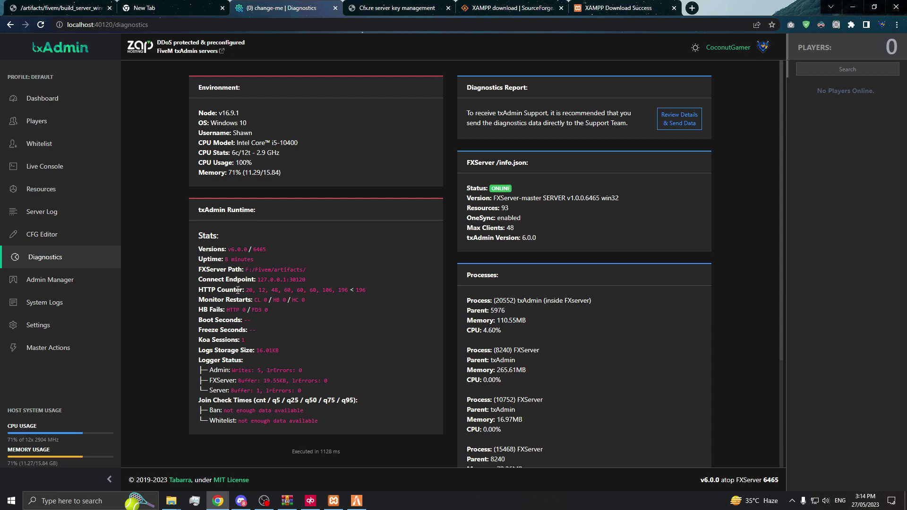
pyautogui.scroll(-1, 238, 290)
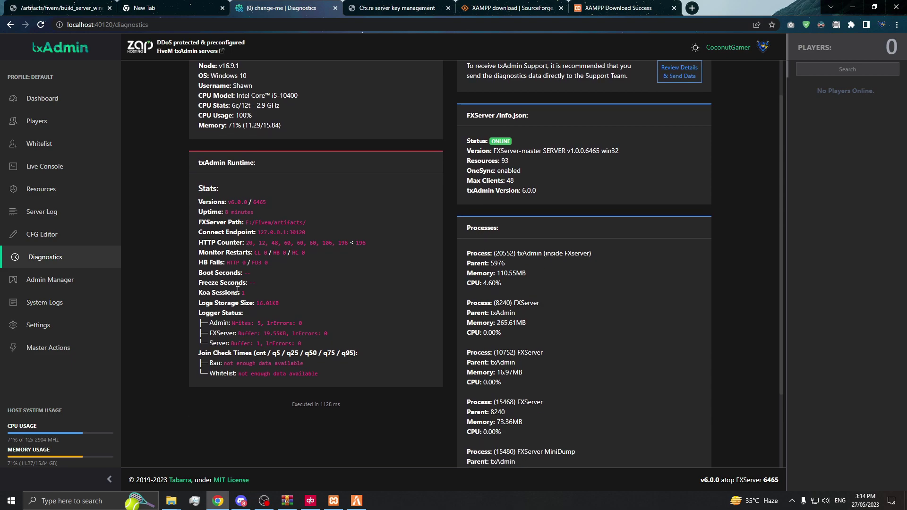
pyautogui.tripleClick(293, 349)
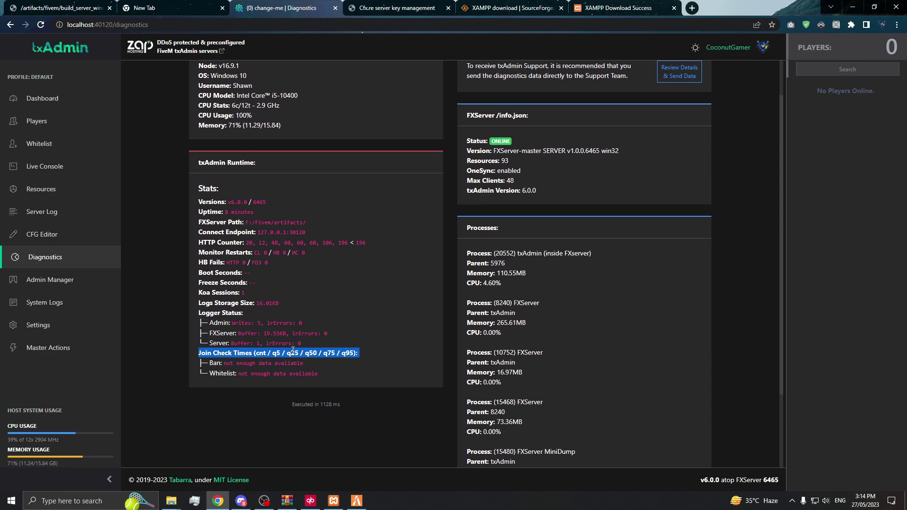
pyautogui.scroll(-2, 569, 344)
pyautogui.scroll(5, 570, 348)
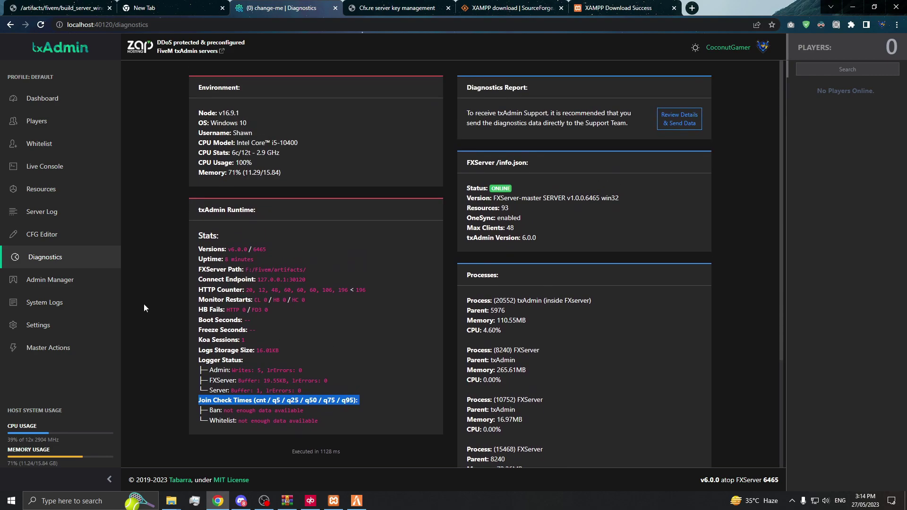
# - View the Admin Manager's list of admins and the FXServer section of the txAdmin settings
pyautogui.click(61, 304)
pyautogui.click(65, 292)
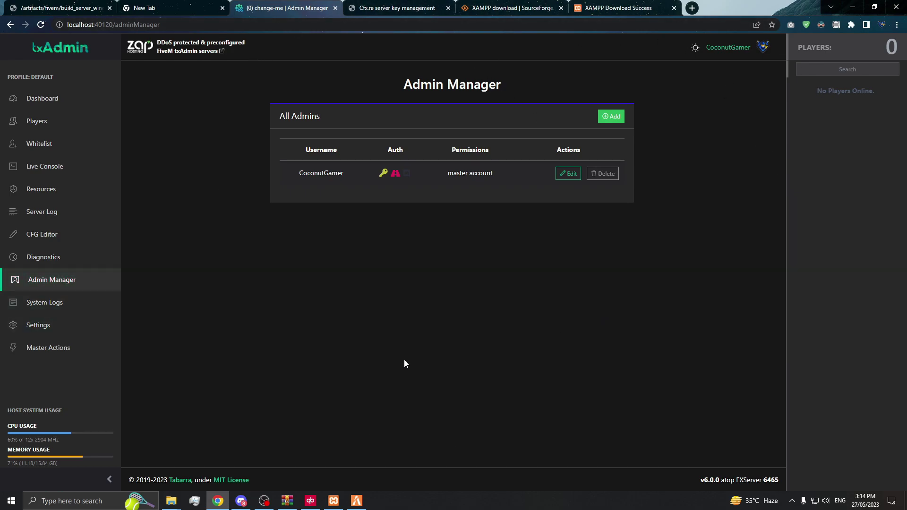
pyautogui.click(64, 326)
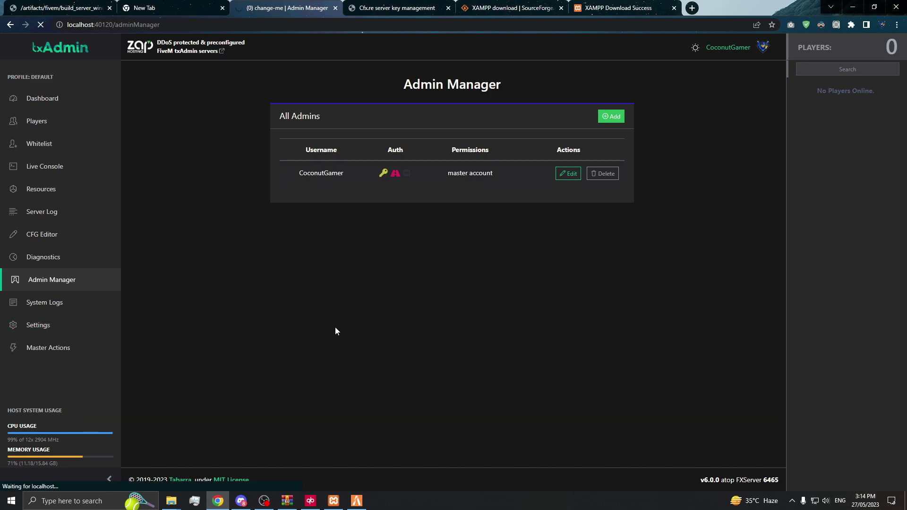
pyautogui.click(334, 122)
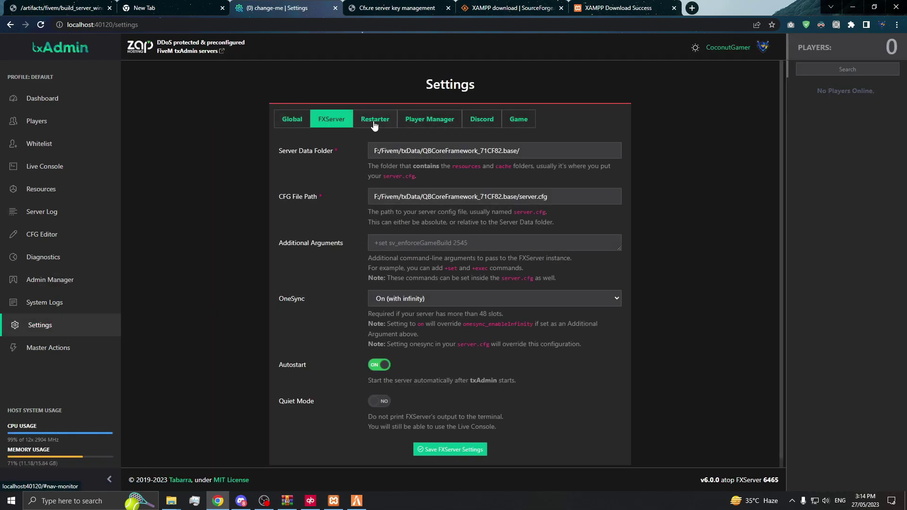